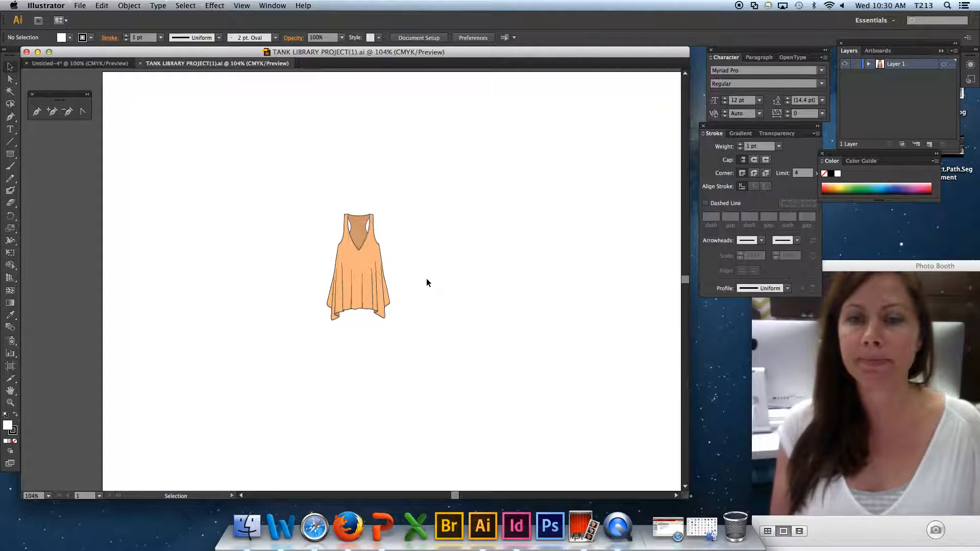
Examine the grouped tank top, selecting it as one object and viewing it up close
{"action": "left_click", "coordinate": [384, 249]}
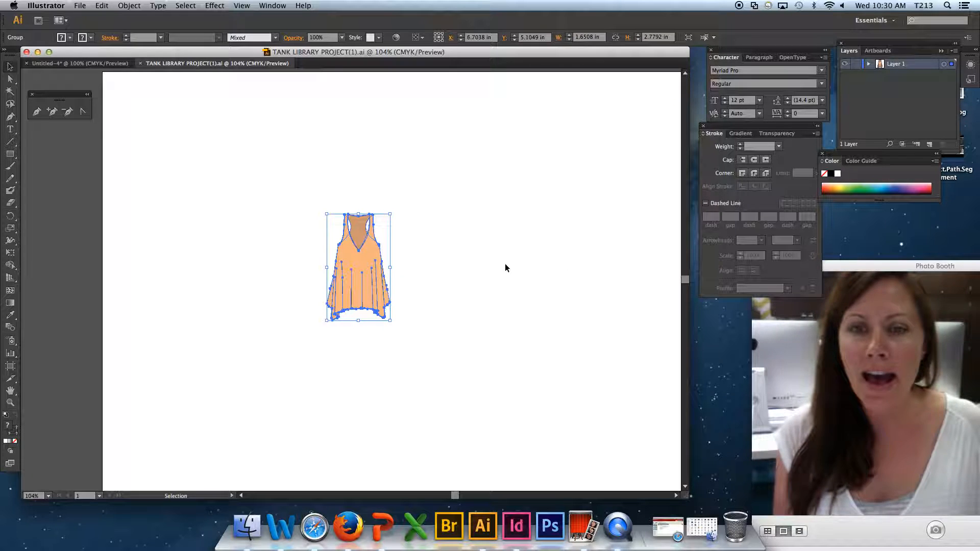
{"action": "left_click", "coordinate": [493, 271]}
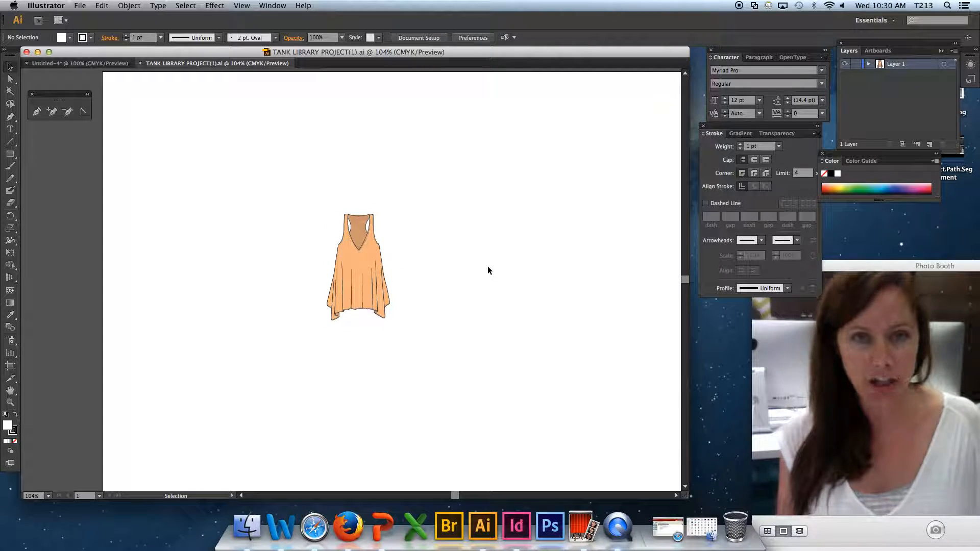
{"action": "left_click", "coordinate": [362, 302]}
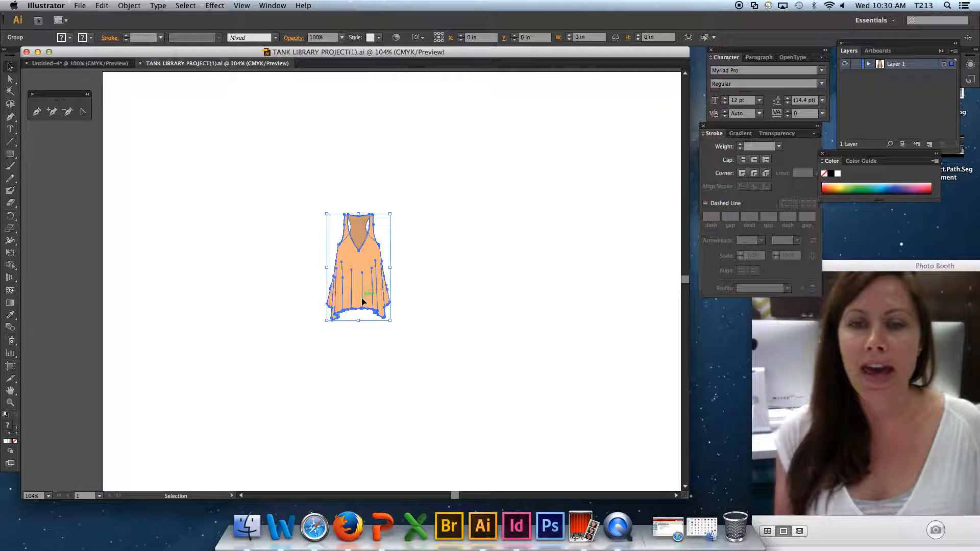
{"action": "left_click", "coordinate": [455, 292]}
{"action": "key", "text": "z"}
{"action": "left_click_drag", "start_coordinate": [304, 192], "coordinate": [415, 375]}
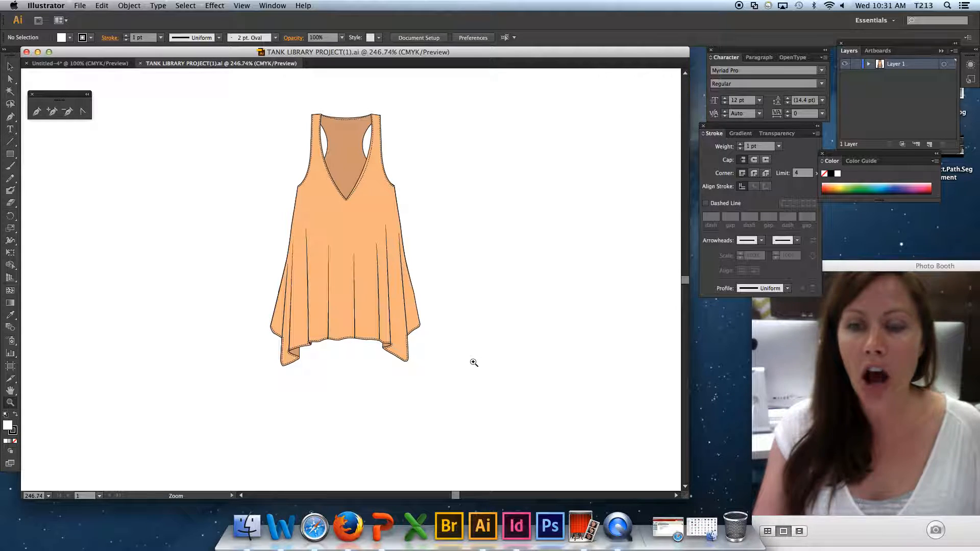
Select the tank top's fold lines and front body individually with the Direct Selection tool
{"action": "key", "text": "a"}
{"action": "left_click", "coordinate": [308, 290]}
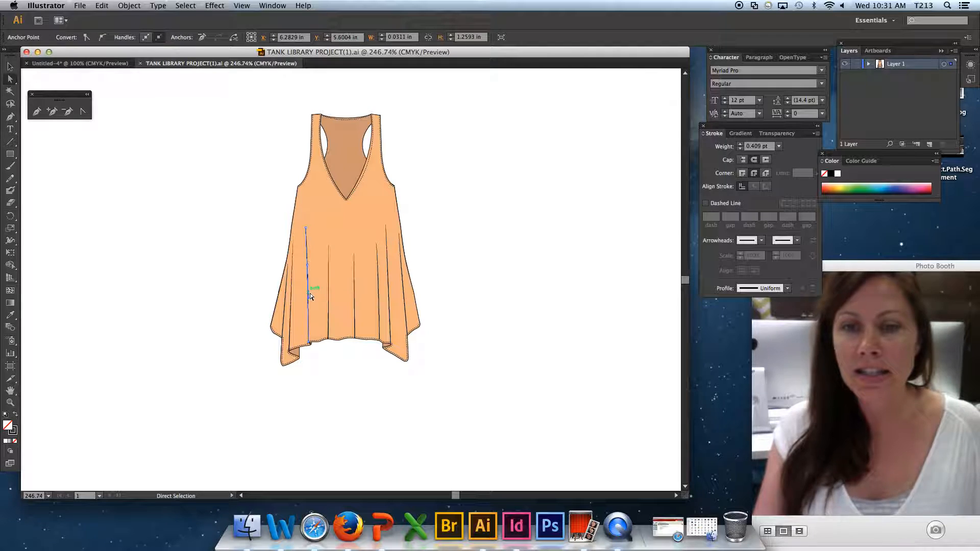
{"action": "left_click", "coordinate": [329, 325]}
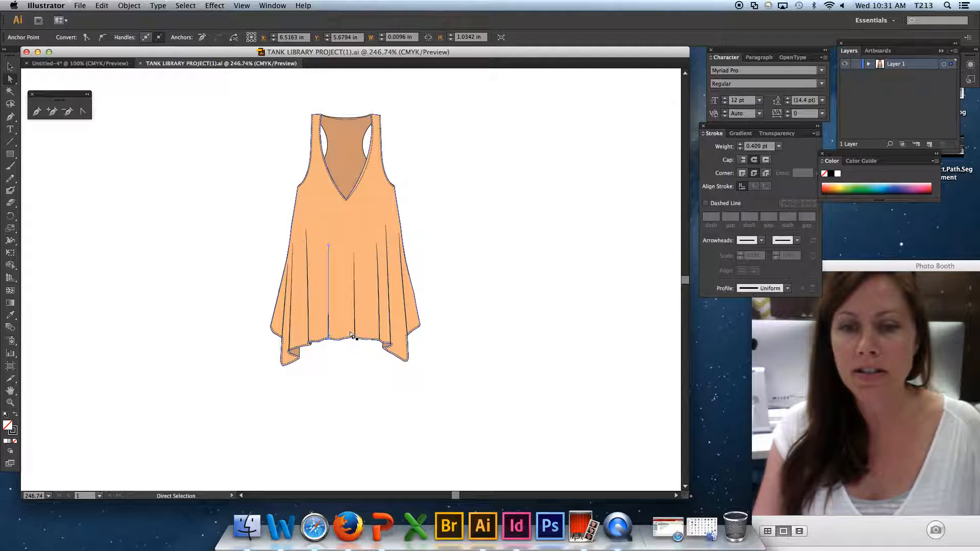
{"action": "left_click", "coordinate": [354, 302]}
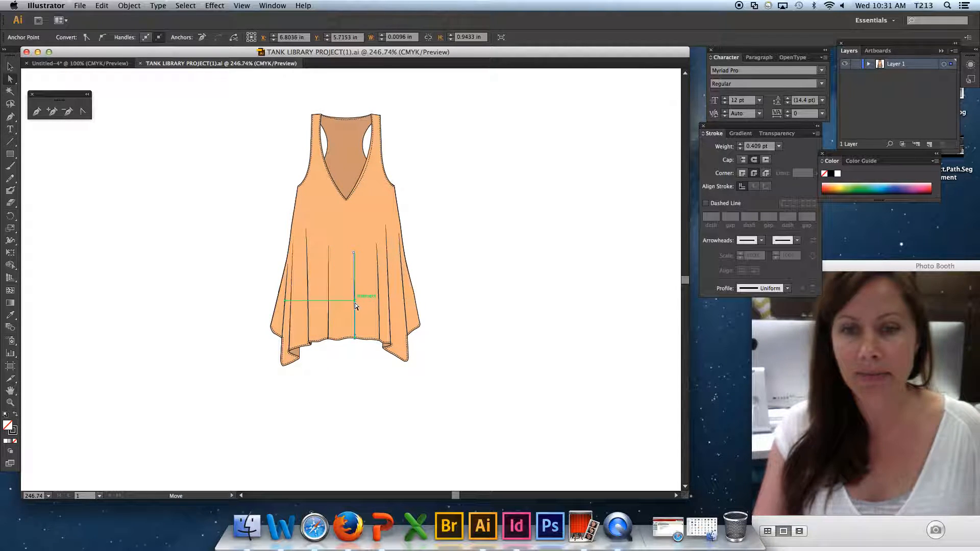
{"action": "left_click", "coordinate": [368, 210]}
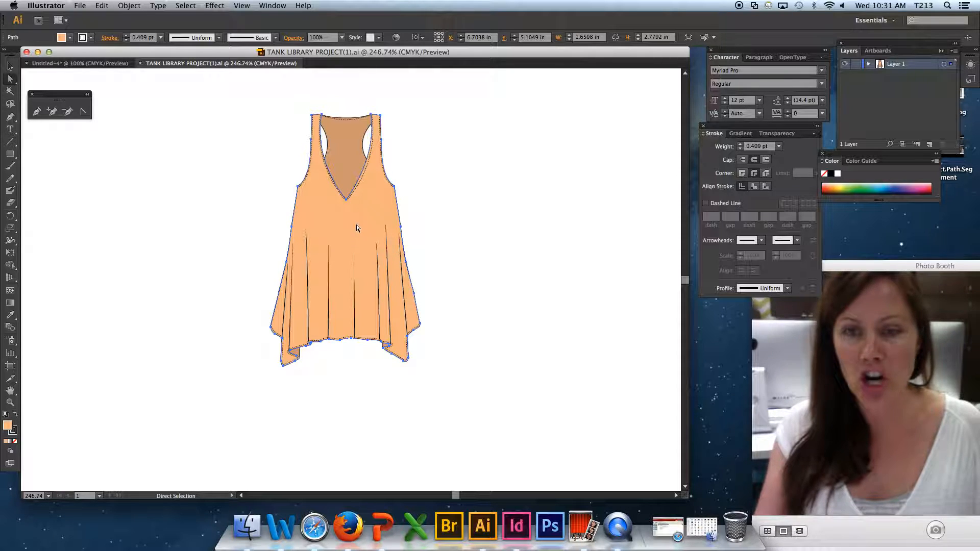
Pull the darker back panel out from behind the tank front with the Direct Selection tool, and undo the move
{"action": "left_click", "coordinate": [351, 156]}
{"action": "left_click_drag", "start_coordinate": [350, 156], "coordinate": [512, 156]}
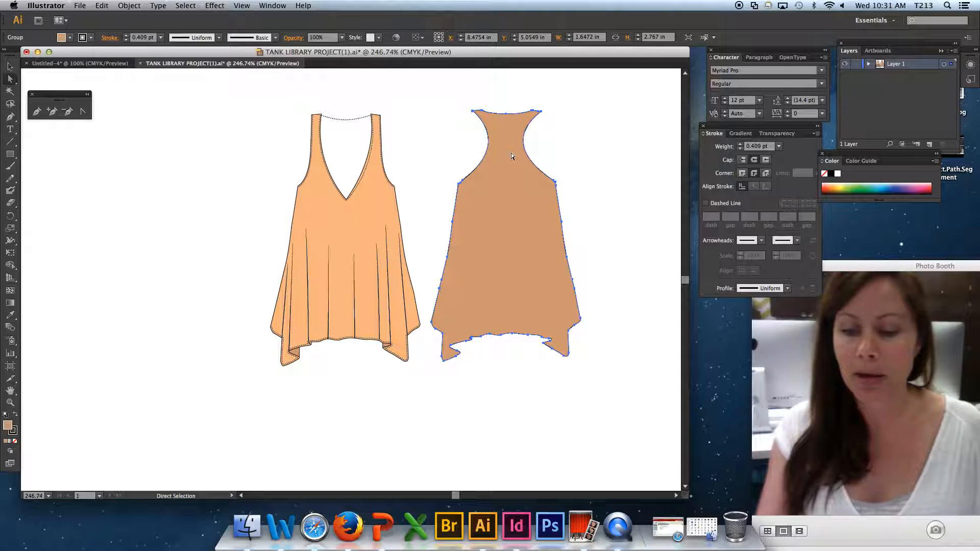
{"action": "key", "text": "super+z"}
{"action": "left_click", "coordinate": [432, 229]}
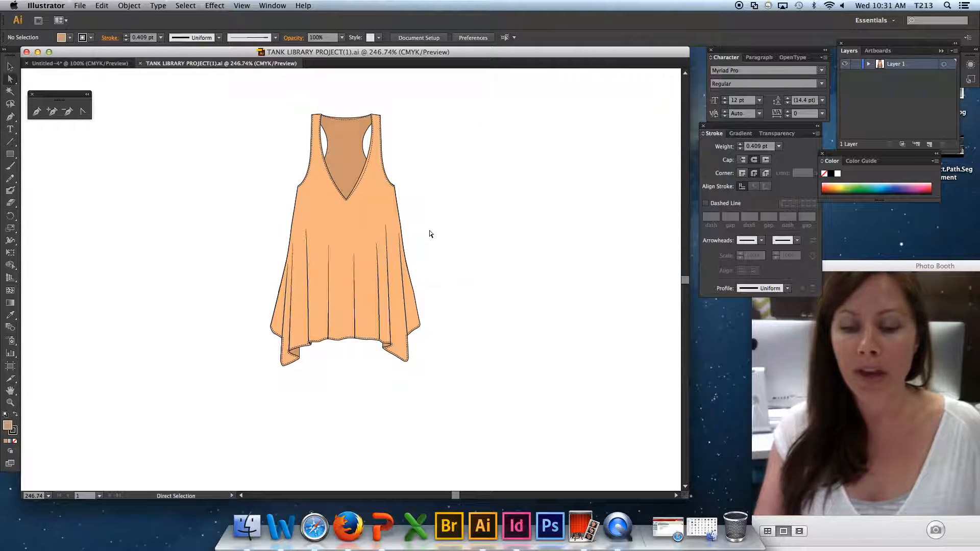
Duplicate the whole tank top group with the Selection tool and arrange the two tanks overlapping side by side
{"action": "key", "text": "v"}
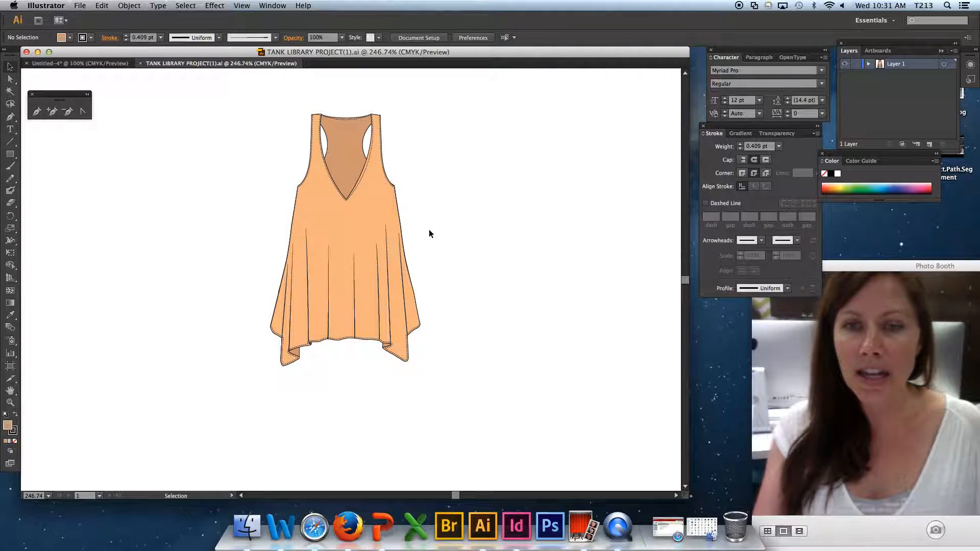
{"action": "left_click", "coordinate": [364, 223]}
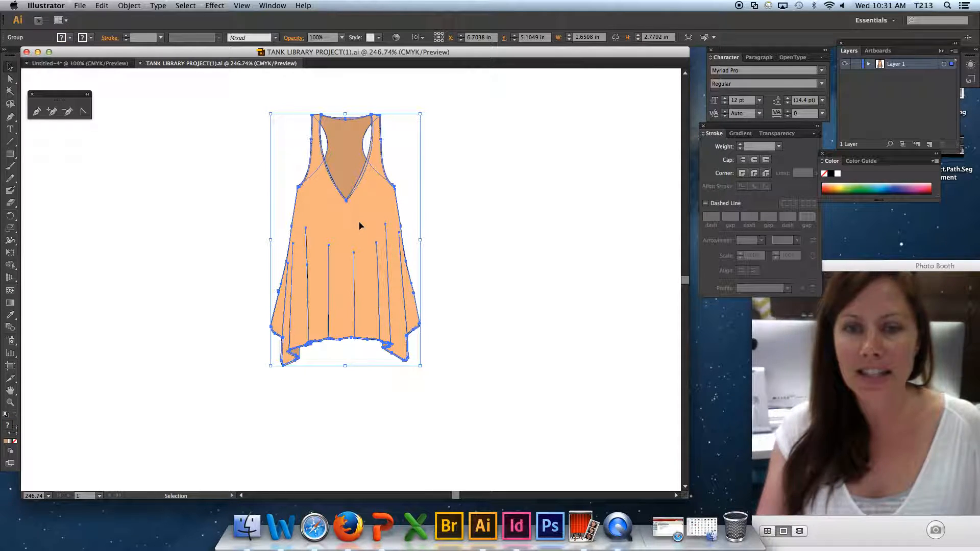
{"action": "left_click_drag", "start_coordinate": [360, 223], "coordinate": [399, 283]}
{"action": "left_click", "coordinate": [535, 246]}
{"action": "left_click", "coordinate": [549, 255]}
{"action": "left_click", "coordinate": [211, 308]}
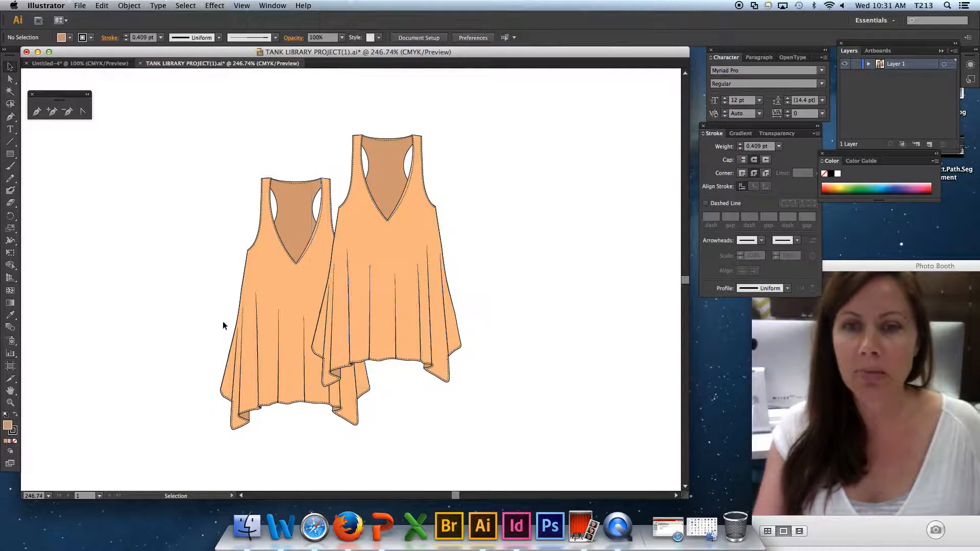
{"action": "left_click", "coordinate": [277, 310]}
{"action": "left_click_drag", "start_coordinate": [277, 309], "coordinate": [268, 292]}
{"action": "left_click", "coordinate": [262, 444]}
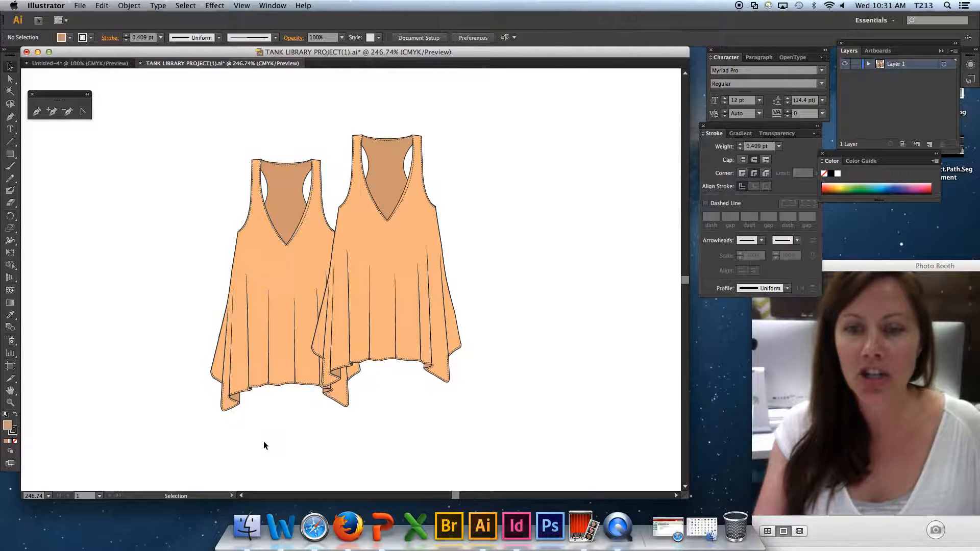
Enter isolation mode on the group of the right-hand tank that overlaps the other one
{"action": "left_click", "coordinate": [363, 328]}
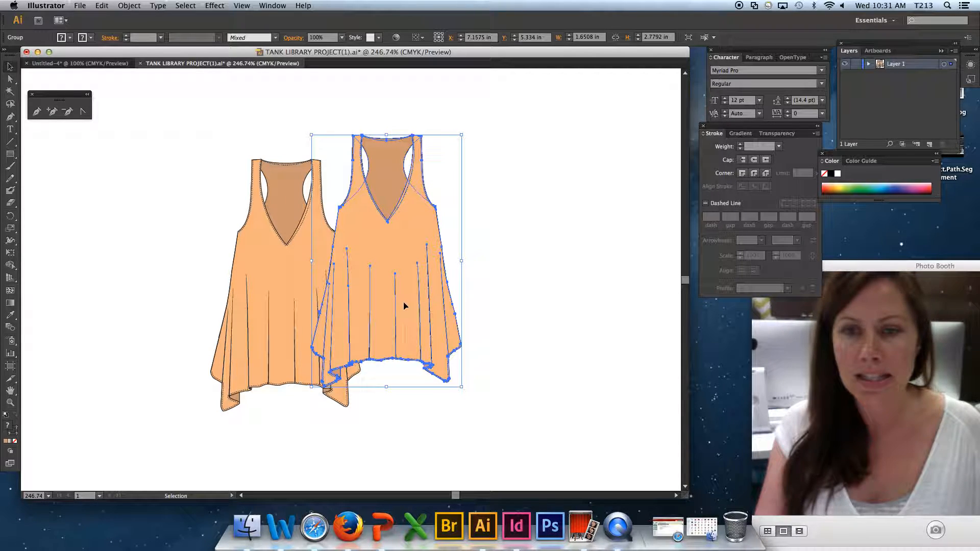
{"action": "left_click", "coordinate": [560, 311]}
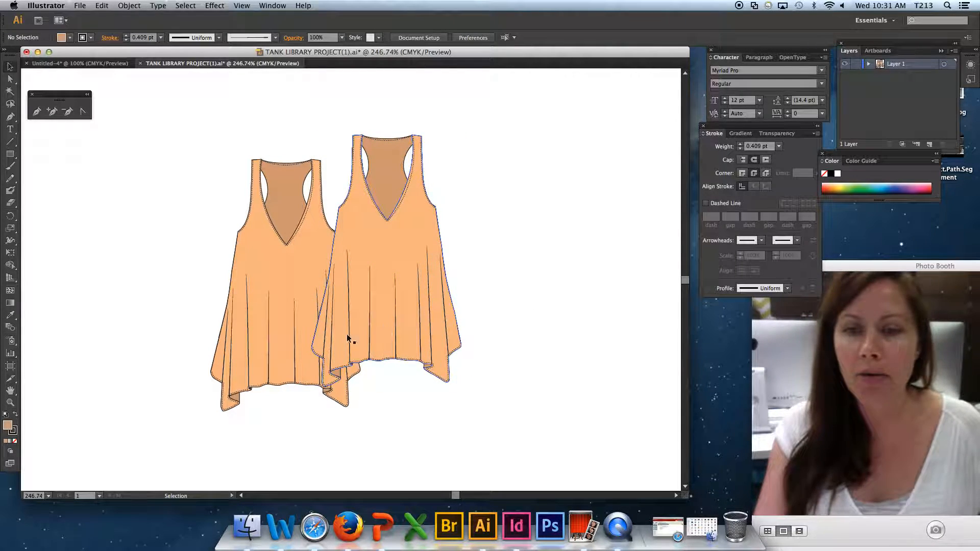
{"action": "left_click", "coordinate": [398, 331]}
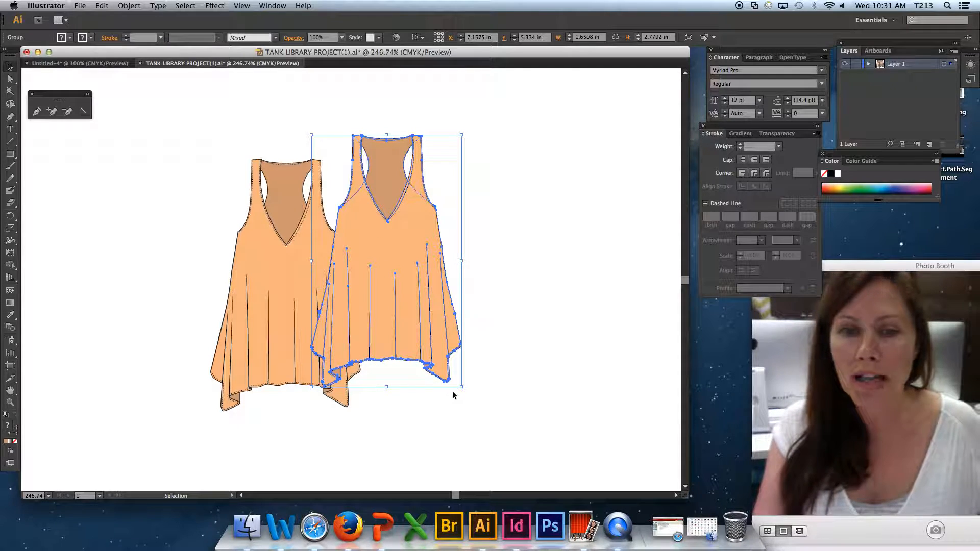
{"action": "double_click", "coordinate": [404, 258]}
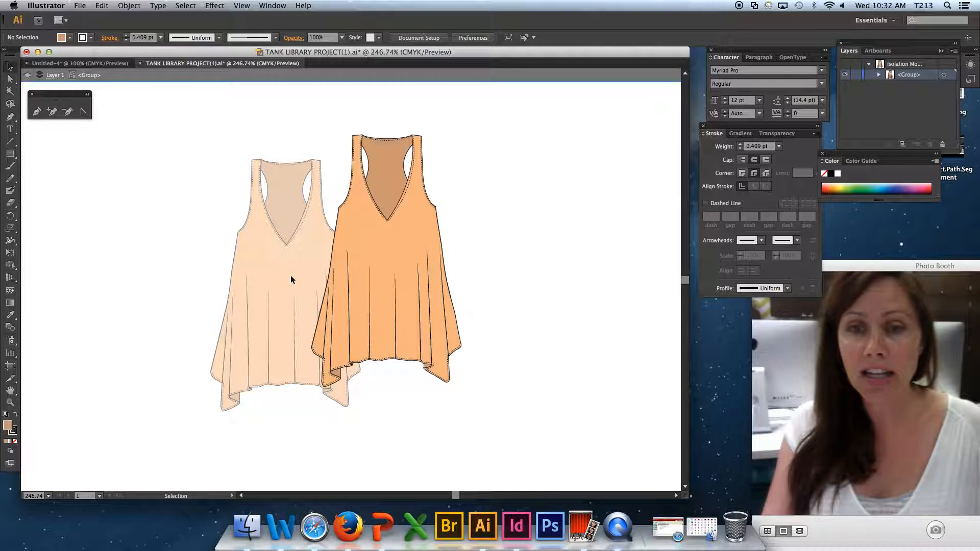
Select the isolated tank's front body and change its fill colour to green
{"action": "left_click", "coordinate": [362, 248]}
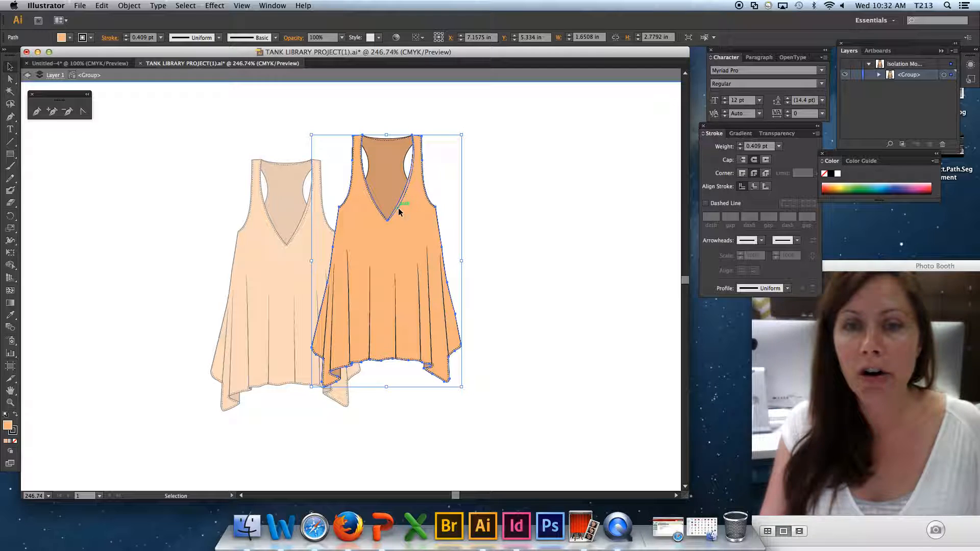
{"action": "left_click", "coordinate": [380, 215]}
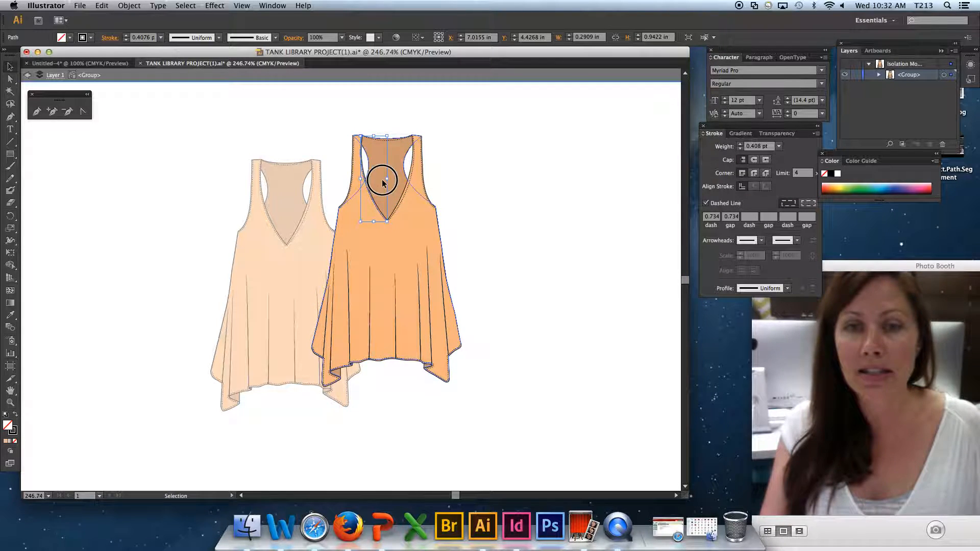
{"action": "left_click", "coordinate": [409, 229]}
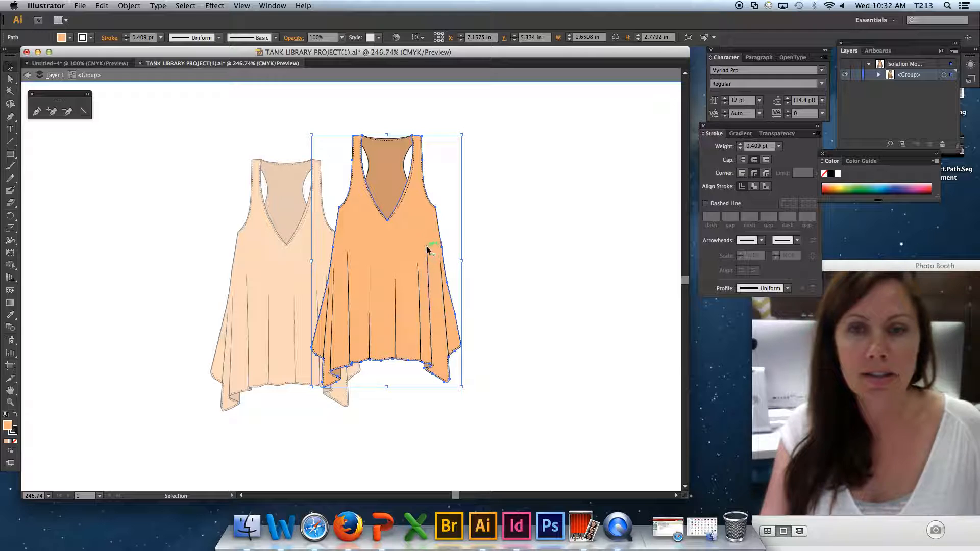
{"action": "left_click", "coordinate": [862, 190]}
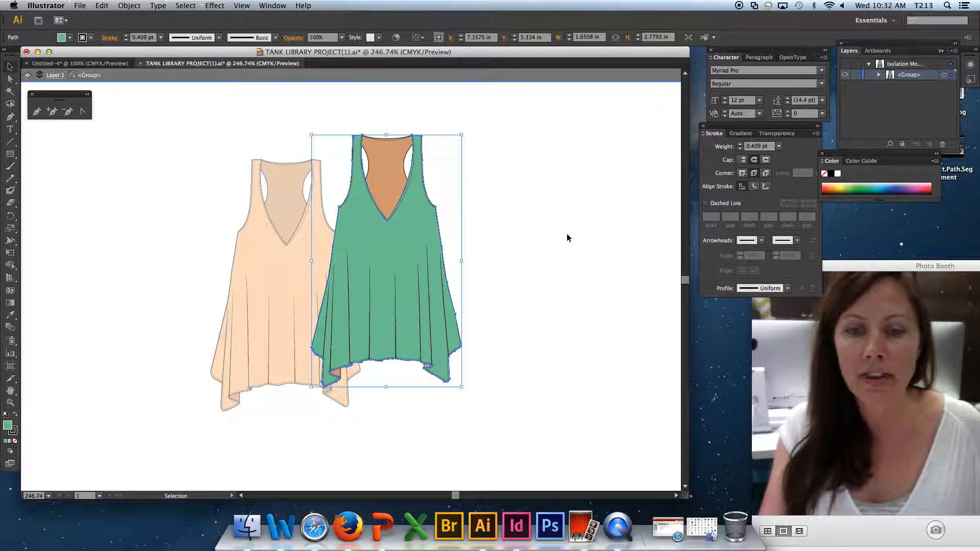
Nudge the fold line right of the centre of the isolated green tank, and exit isolation mode
{"action": "left_click", "coordinate": [396, 301]}
{"action": "mouse_move", "coordinate": [396, 284]}
{"action": "left_mouse_down"}
{"action": "mouse_move", "coordinate": [391, 276]}
{"action": "mouse_move", "coordinate": [396, 290]}
{"action": "left_mouse_up"}
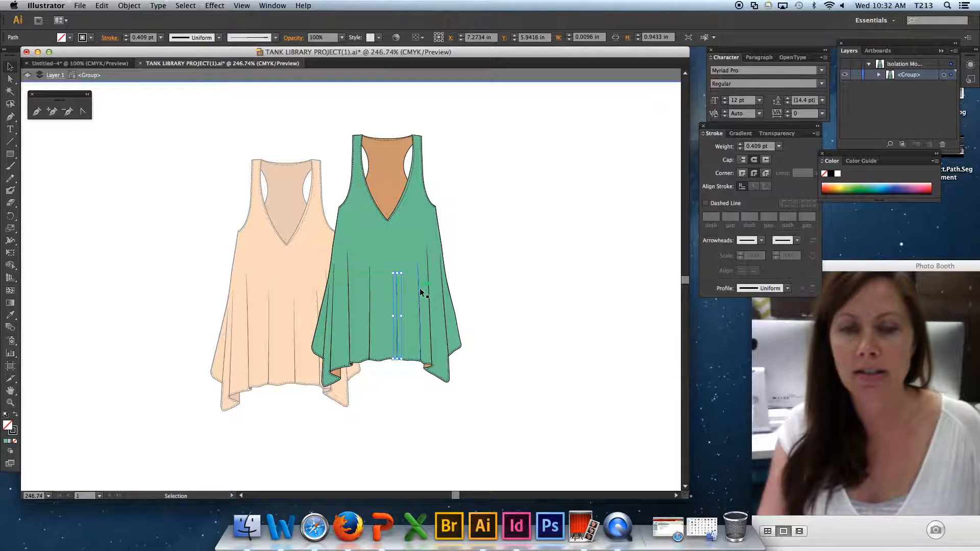
{"action": "double_click", "coordinate": [482, 225]}
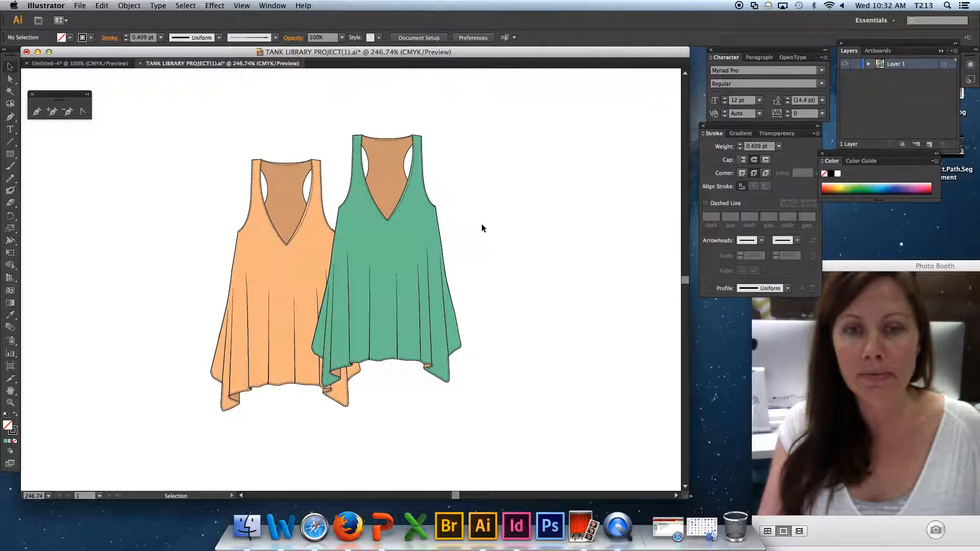
Move the green tank as a whole group to about X 7.05 in, Y 5.23 in, overlapping the orange tank
{"action": "mouse_move", "coordinate": [407, 269]}
{"action": "left_mouse_down"}
{"action": "mouse_move", "coordinate": [430, 260]}
{"action": "mouse_move", "coordinate": [413, 301]}
{"action": "mouse_move", "coordinate": [405, 245]}
{"action": "mouse_move", "coordinate": [397, 252]}
{"action": "left_mouse_up"}
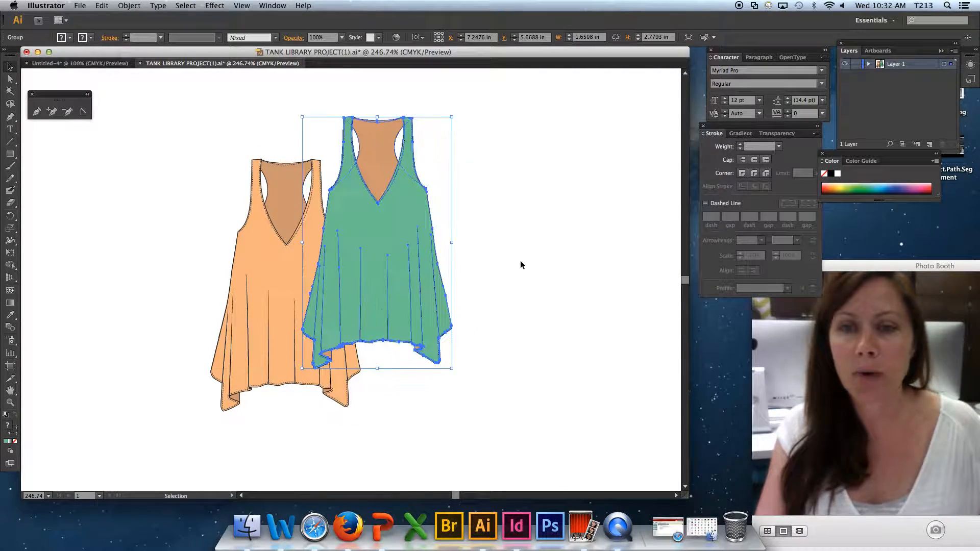
{"action": "left_click", "coordinate": [523, 261]}
{"action": "left_click", "coordinate": [339, 258]}
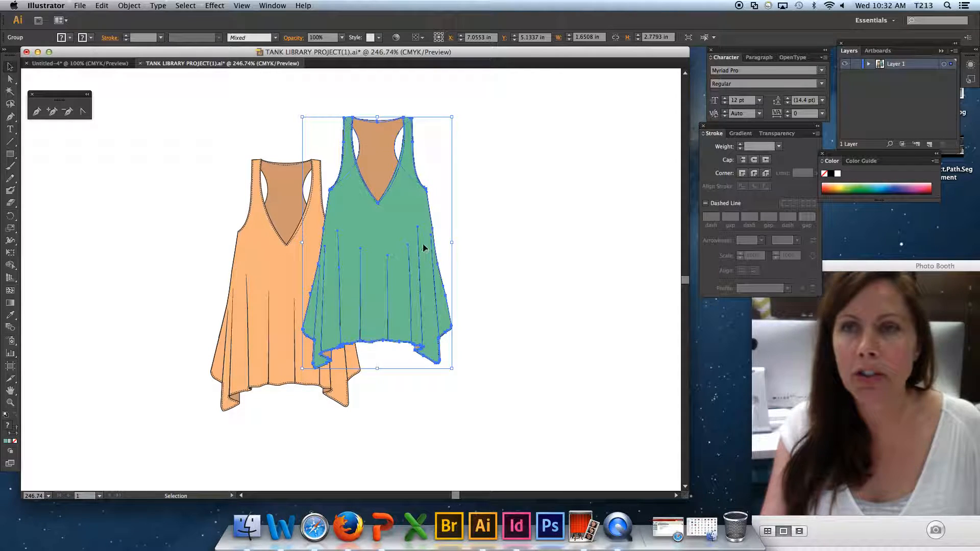
{"action": "left_click_drag", "start_coordinate": [408, 247], "coordinate": [398, 257]}
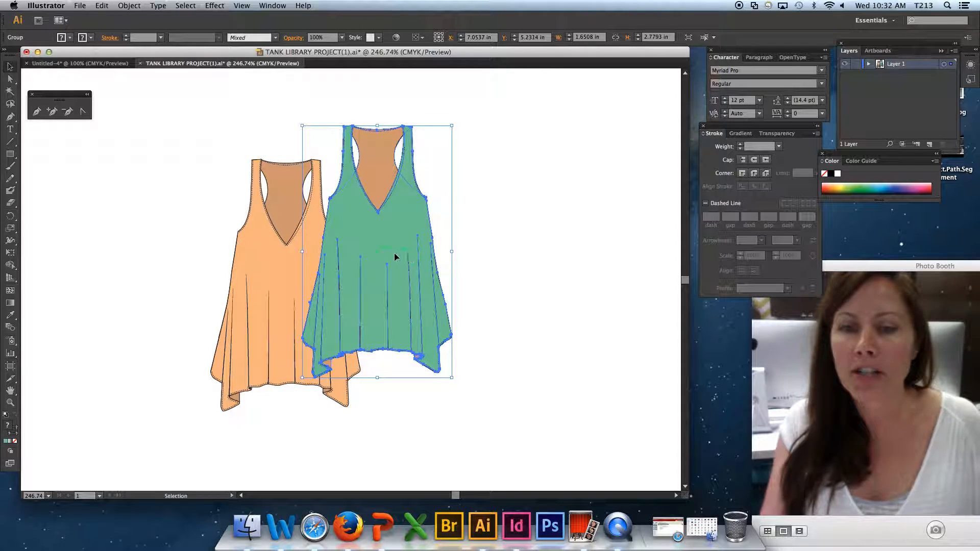
Isolate the green tank's group again, select only its front body, and exit isolation mode
{"action": "left_click", "coordinate": [129, 6]}
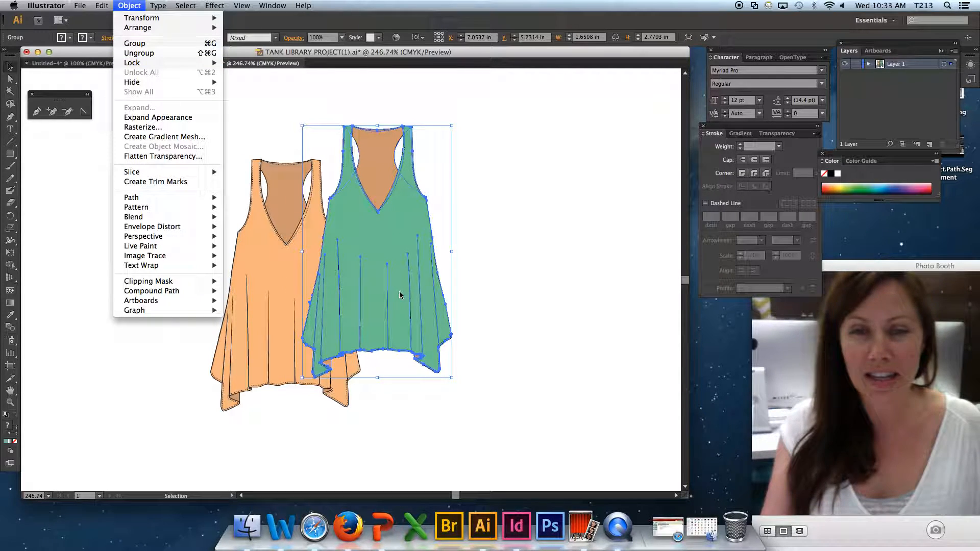
{"action": "left_click", "coordinate": [388, 236]}
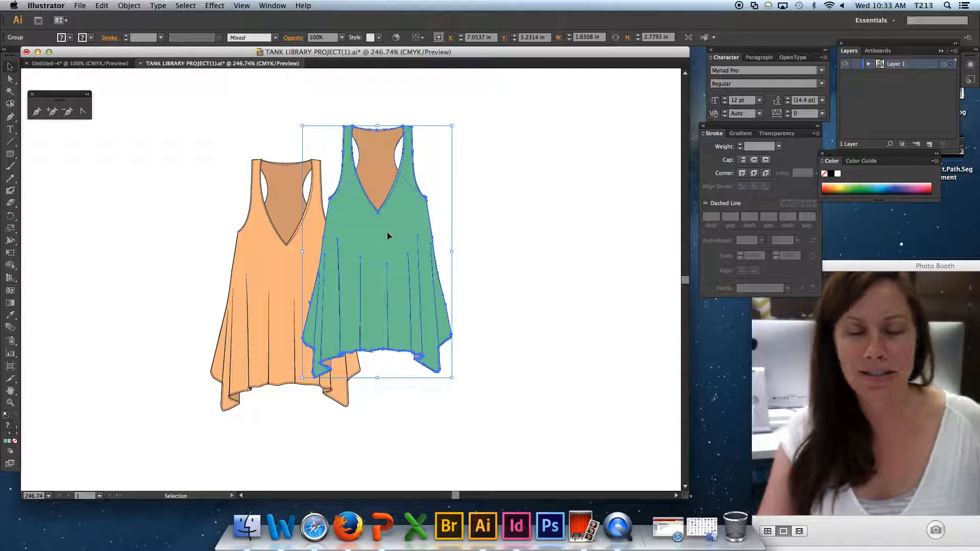
{"action": "double_click", "coordinate": [387, 233]}
{"action": "left_click", "coordinate": [387, 232]}
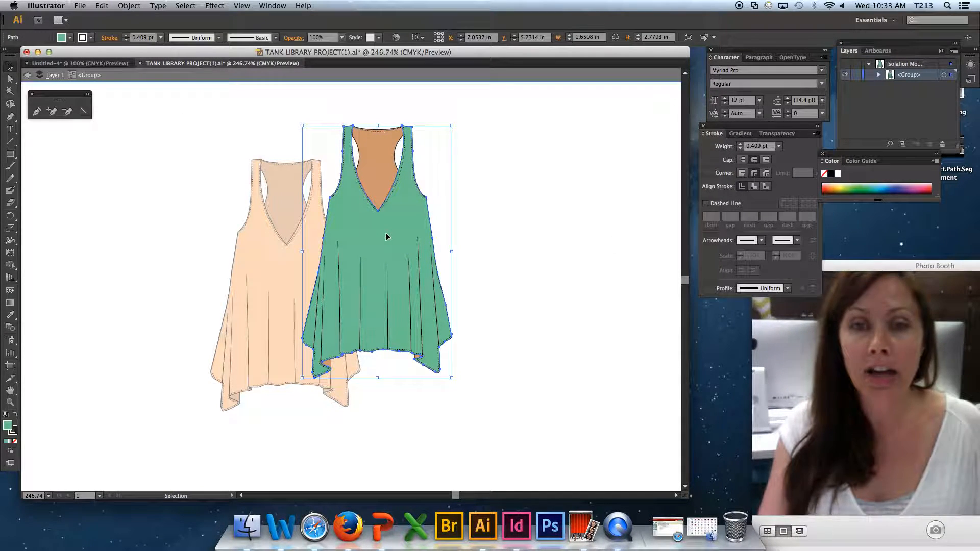
{"action": "double_click", "coordinate": [434, 213]}
Reposition the green tank group to about X 7.23 in, Y 5.33 in, overlapping the orange tank, and deselect it
{"action": "left_click_drag", "start_coordinate": [389, 243], "coordinate": [413, 261]}
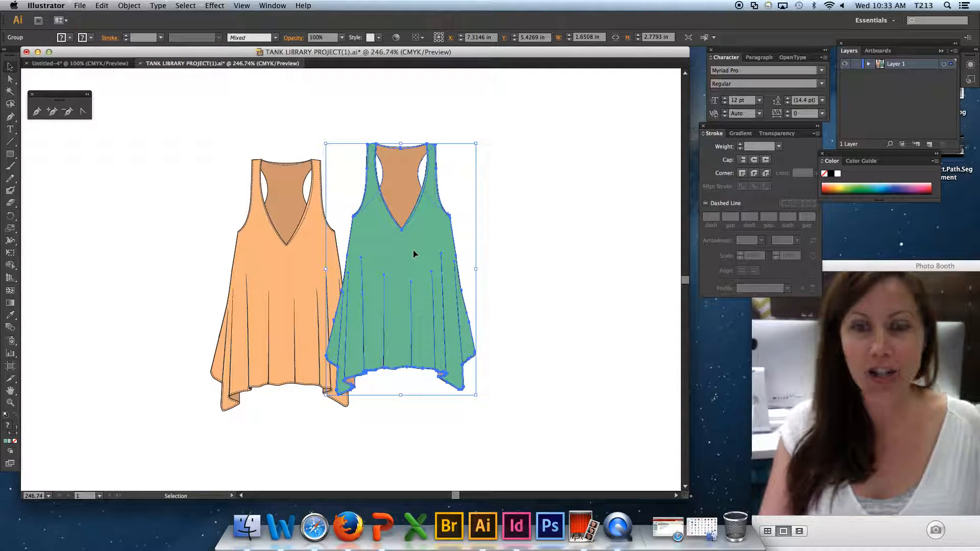
{"action": "left_click_drag", "start_coordinate": [393, 257], "coordinate": [380, 257]}
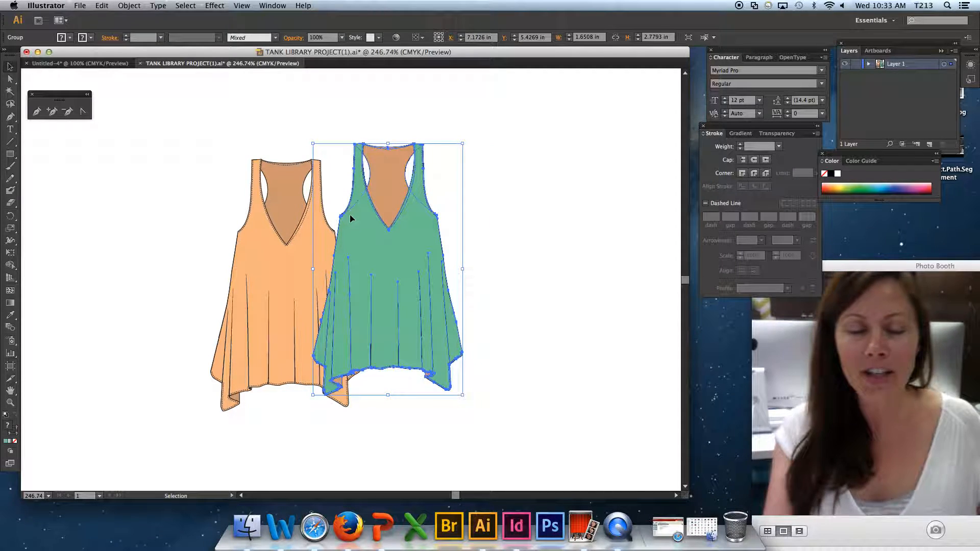
{"action": "left_click_drag", "start_coordinate": [345, 221], "coordinate": [330, 232]}
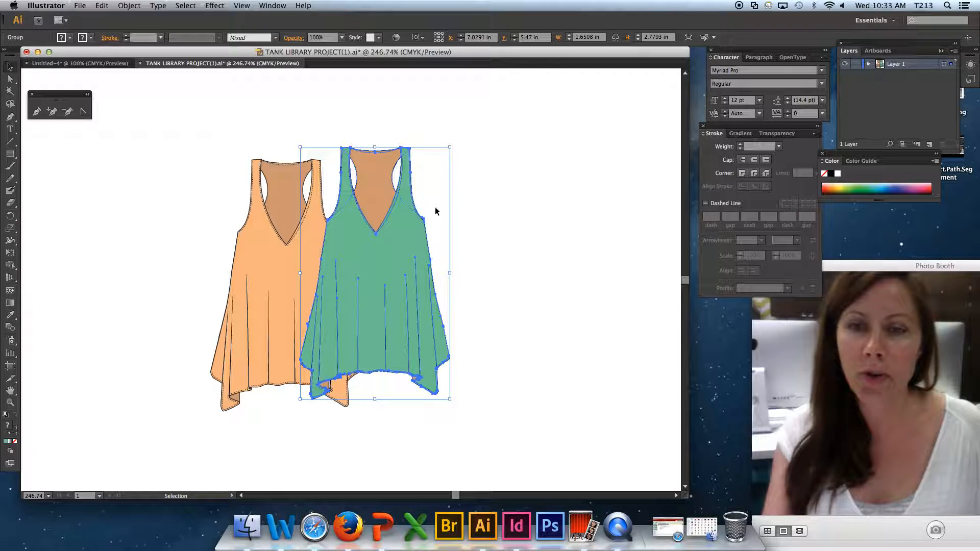
{"action": "left_click", "coordinate": [460, 258]}
{"action": "left_click_drag", "start_coordinate": [375, 289], "coordinate": [399, 278]}
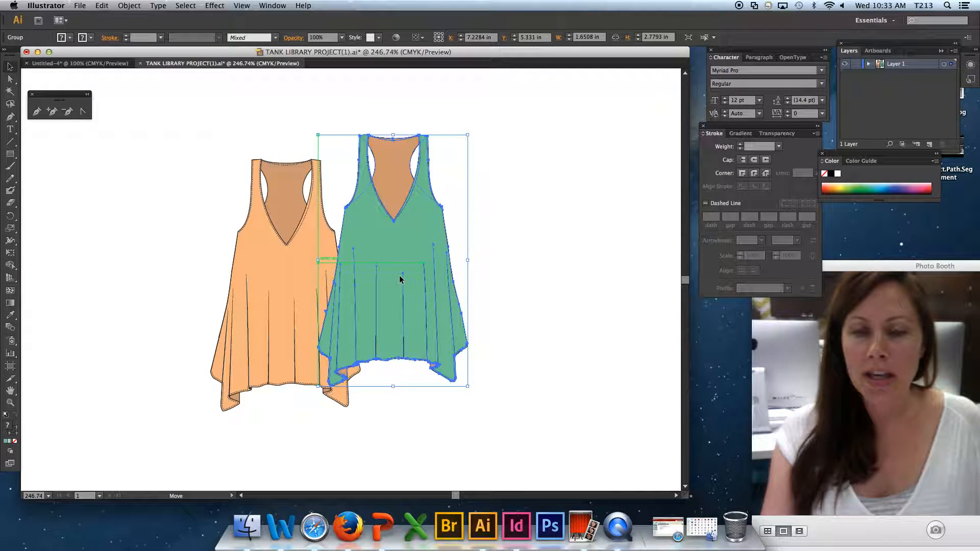
{"action": "left_click", "coordinate": [544, 261]}
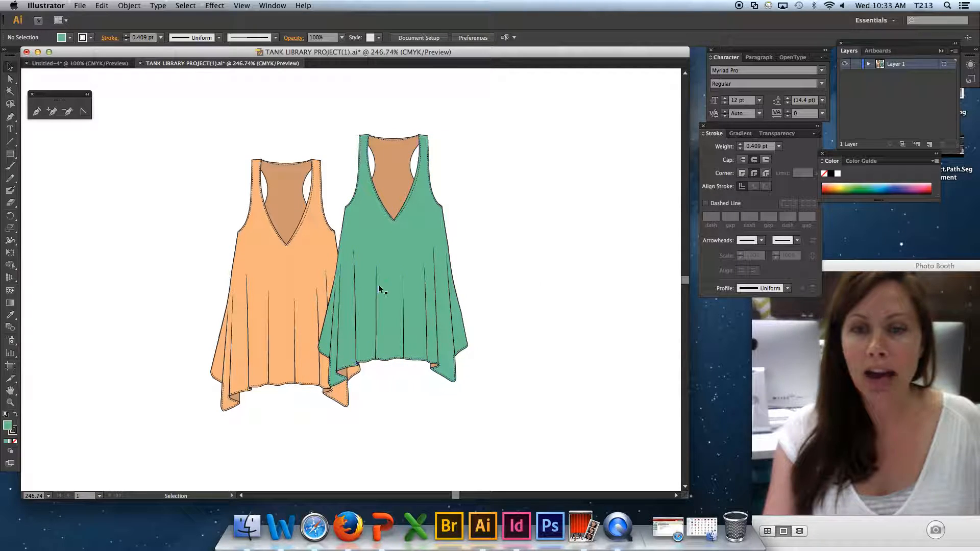
Move the green tank group to about X 4.94 in, Y 6.06 in, overlapping the orange tank, and try to send it backward
{"action": "left_click_drag", "start_coordinate": [377, 289], "coordinate": [186, 343]}
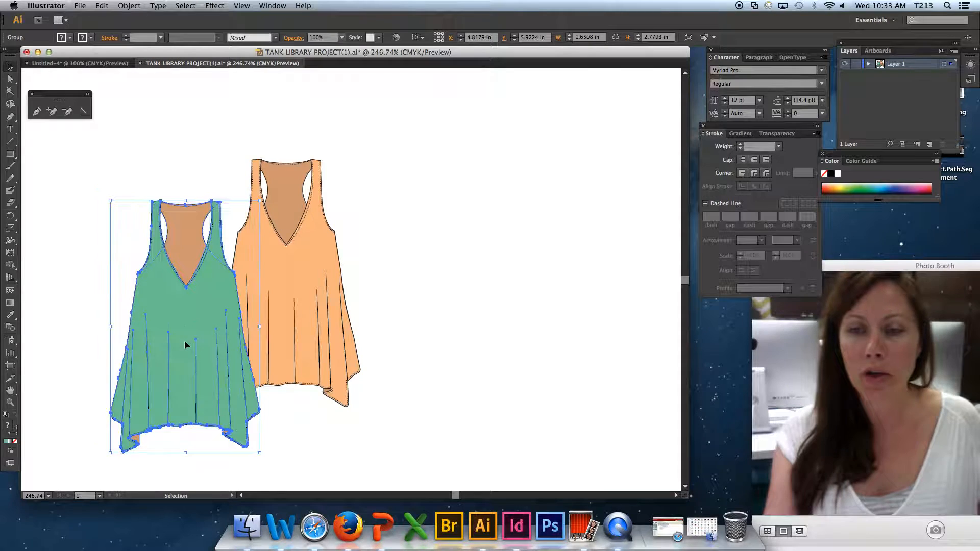
{"action": "left_click", "coordinate": [129, 5]}
{"action": "mouse_move", "coordinate": [134, 27]}
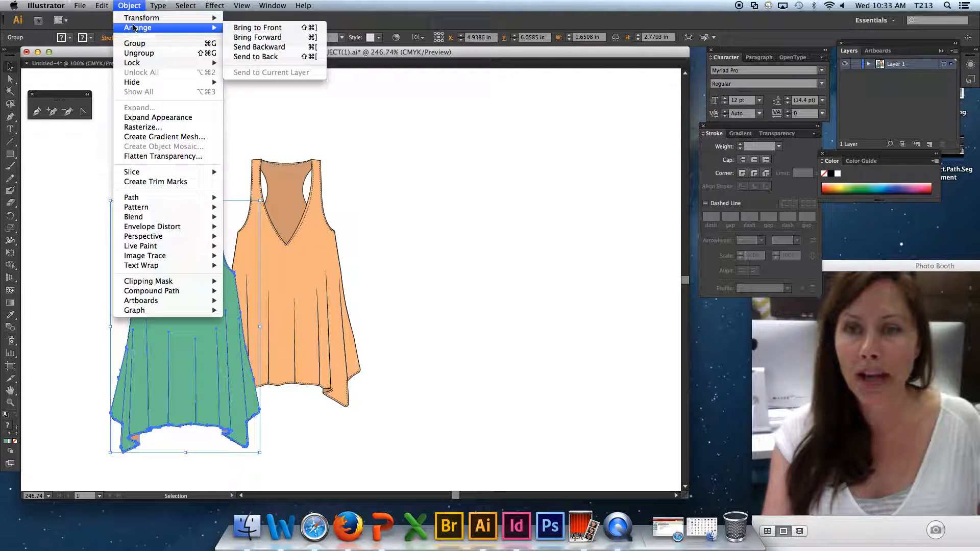
{"action": "left_click", "coordinate": [275, 50]}
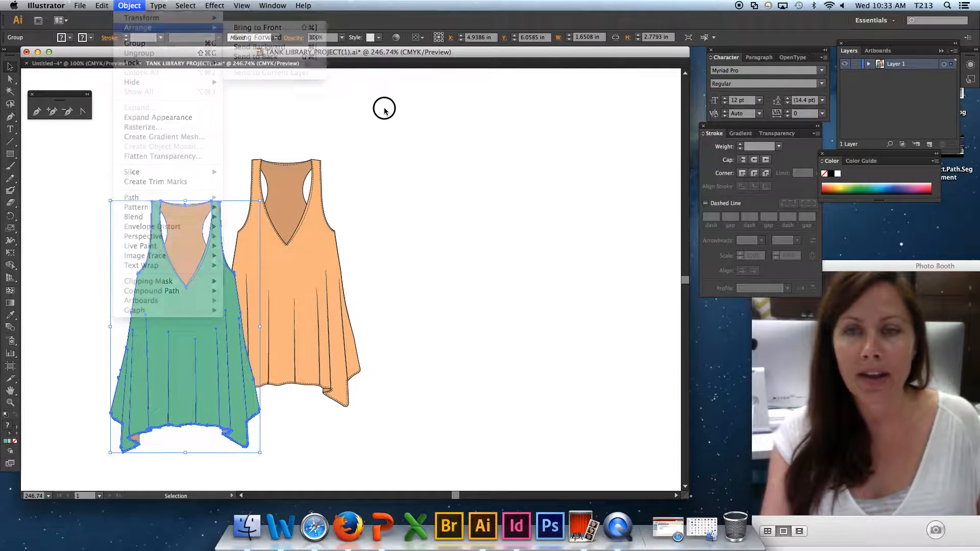
Float the Layers panel beside the artwork and expand Layer 1 and the green tank's group to examine the stacked paths
{"action": "left_click_drag", "start_coordinate": [848, 51], "coordinate": [414, 107]}
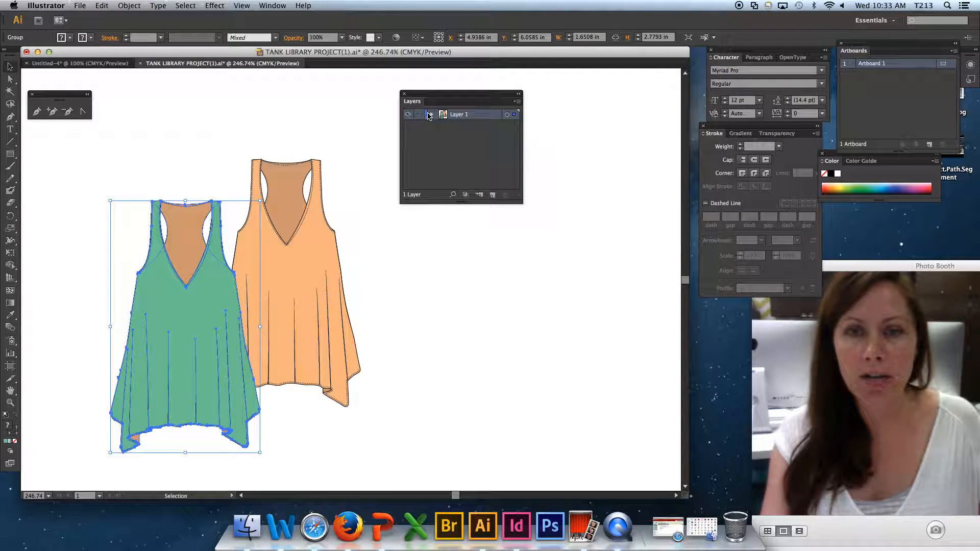
{"action": "left_click", "coordinate": [431, 114]}
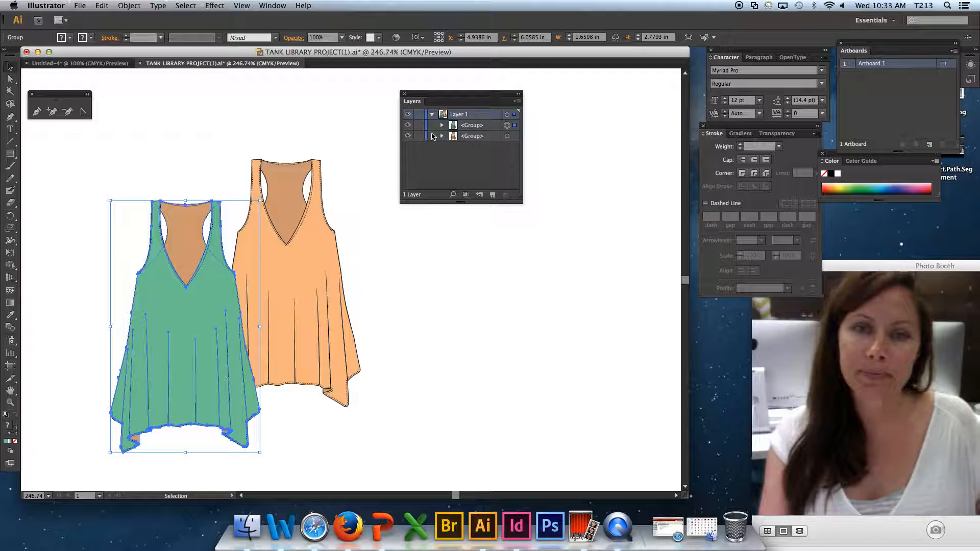
{"action": "left_click", "coordinate": [441, 125]}
{"action": "scroll", "coordinate": [469, 151], "scroll_direction": "down", "scroll_amount": 5}
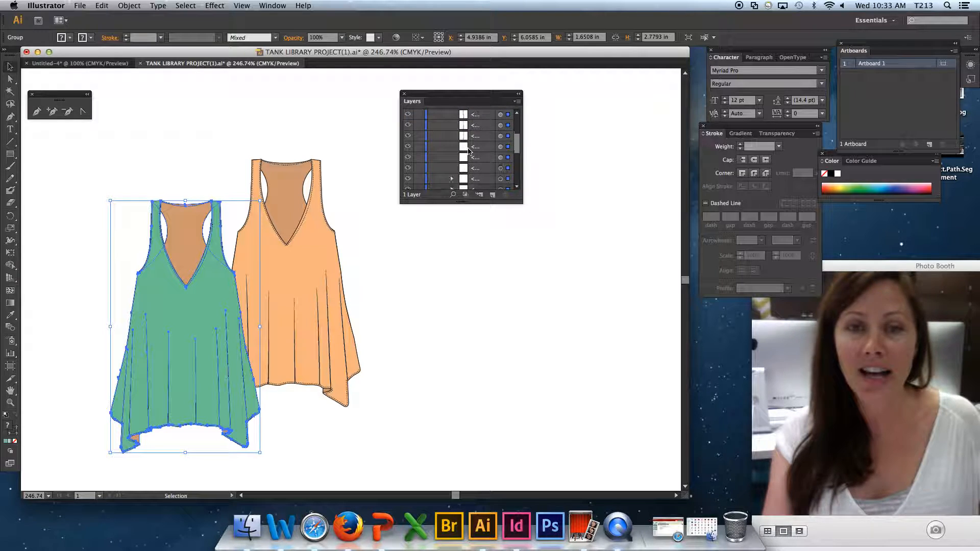
{"action": "scroll", "coordinate": [469, 151], "scroll_direction": "down", "scroll_amount": 3}
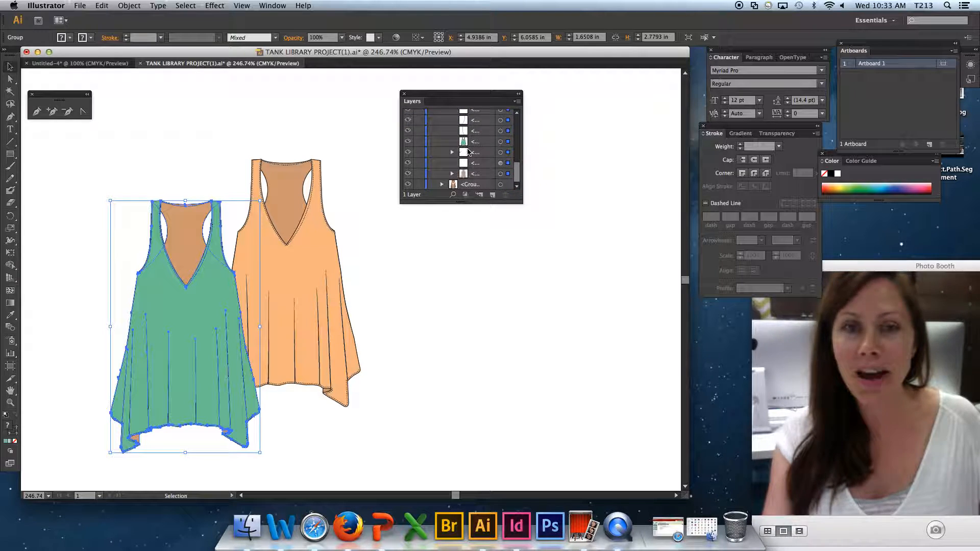
Expand the orange tank's group in the layer list, examine the order of its sub-objects, and move the Layers panel off the canvas
{"action": "left_click", "coordinate": [441, 185]}
{"action": "scroll", "coordinate": [453, 178], "scroll_direction": "down", "scroll_amount": 3}
{"action": "scroll", "coordinate": [454, 178], "scroll_direction": "down", "scroll_amount": 3}
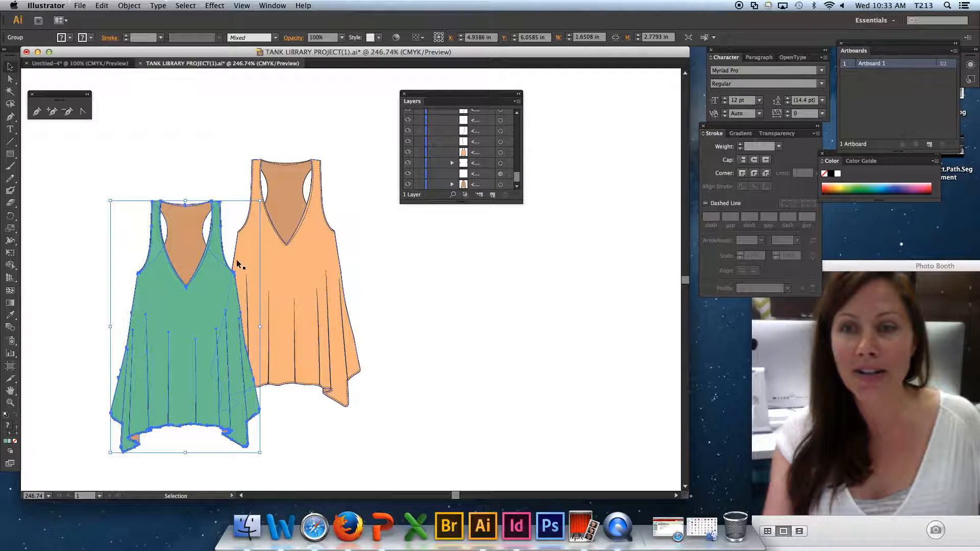
{"action": "scroll", "coordinate": [467, 174], "scroll_direction": "up", "scroll_amount": 2}
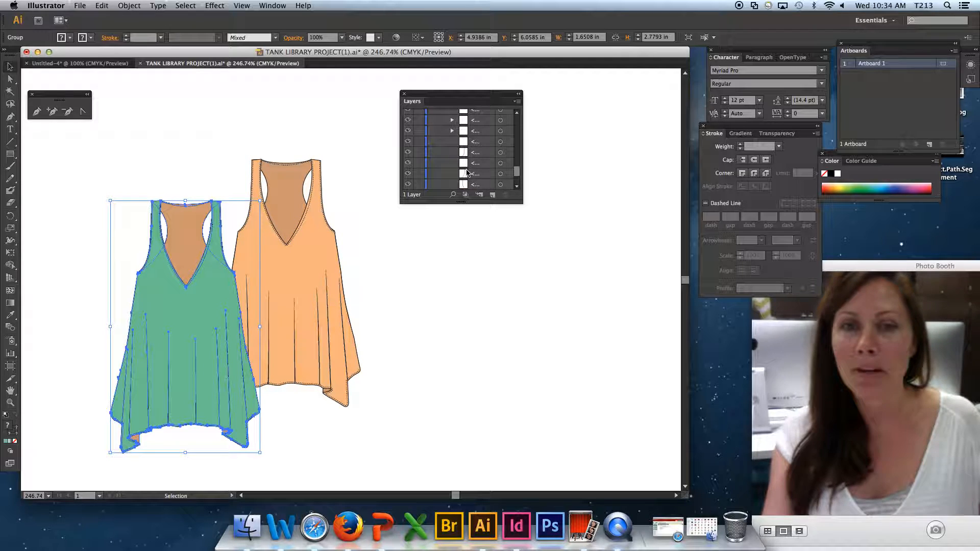
{"action": "scroll", "coordinate": [467, 173], "scroll_direction": "up", "scroll_amount": 1}
{"action": "scroll", "coordinate": [466, 174], "scroll_direction": "up", "scroll_amount": 8}
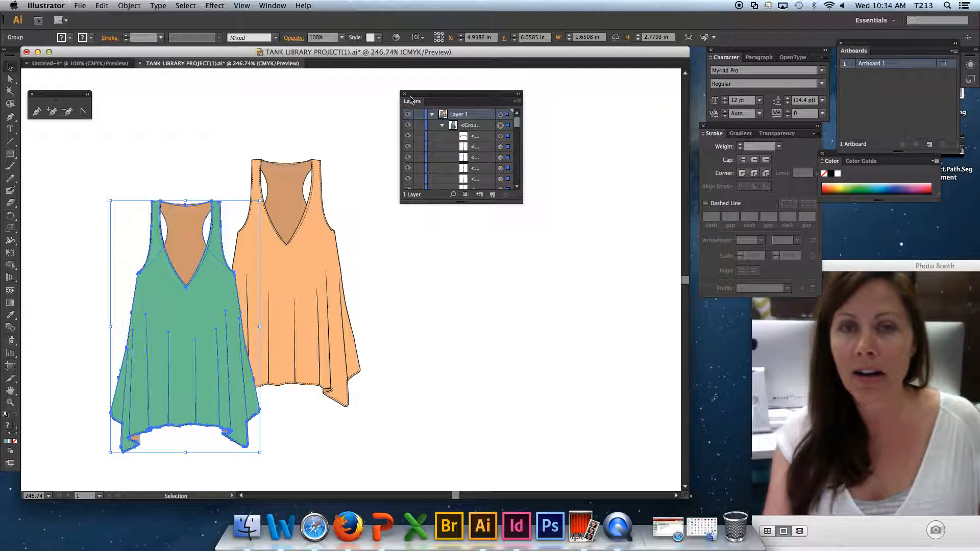
{"action": "left_click_drag", "start_coordinate": [470, 97], "coordinate": [746, 102]}
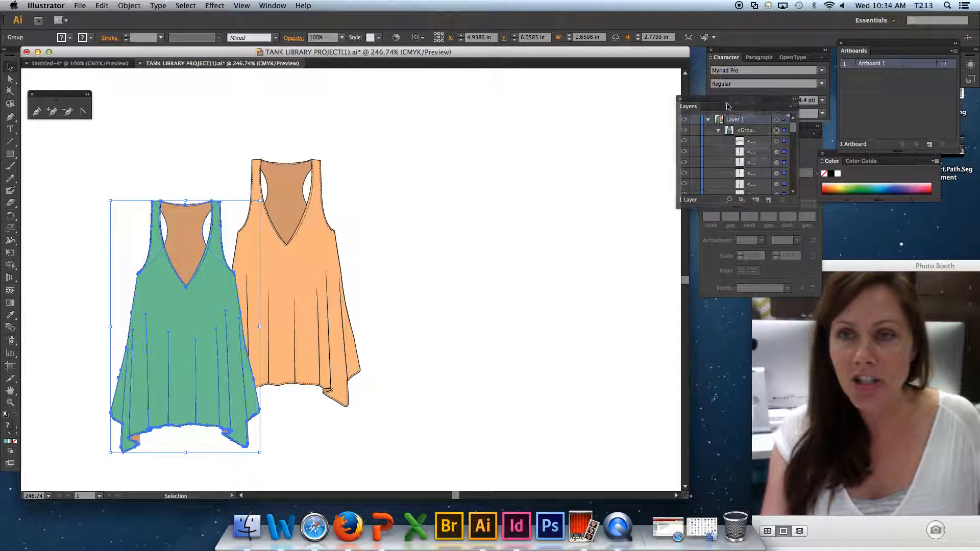
Review the Arrange options available for the selected green tank without applying any
{"action": "left_click", "coordinate": [134, 6]}
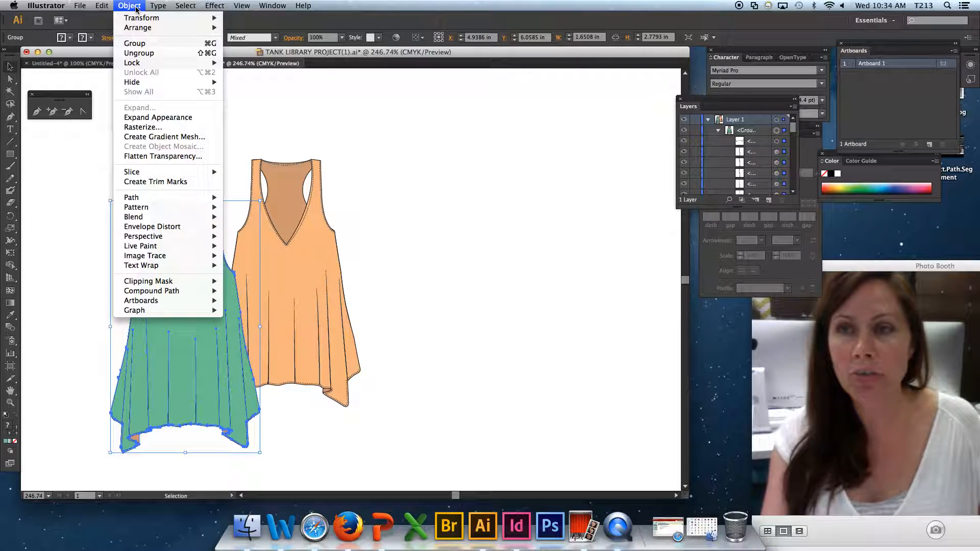
{"action": "mouse_move", "coordinate": [140, 29]}
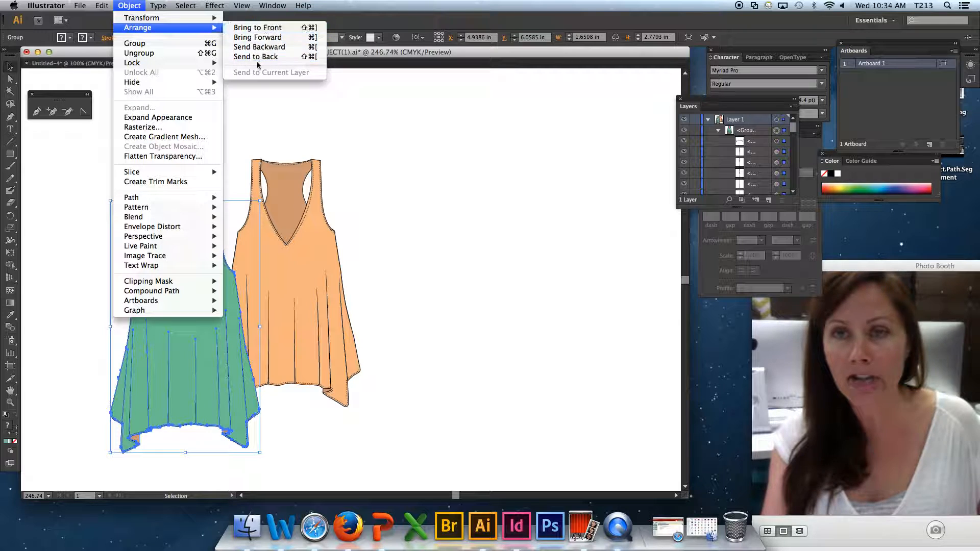
{"action": "left_click", "coordinate": [128, 5]}
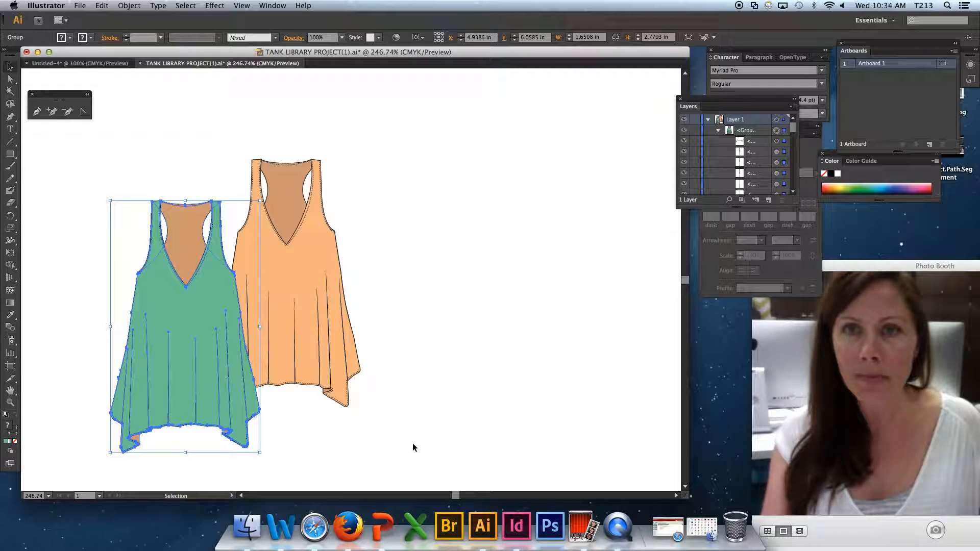
Reposition the document window, switch to Safari and show KeyboardShortcutsDOUBLE.jpg to review the copy and paste shortcuts
{"action": "left_click_drag", "start_coordinate": [552, 47], "coordinate": [599, 62]}
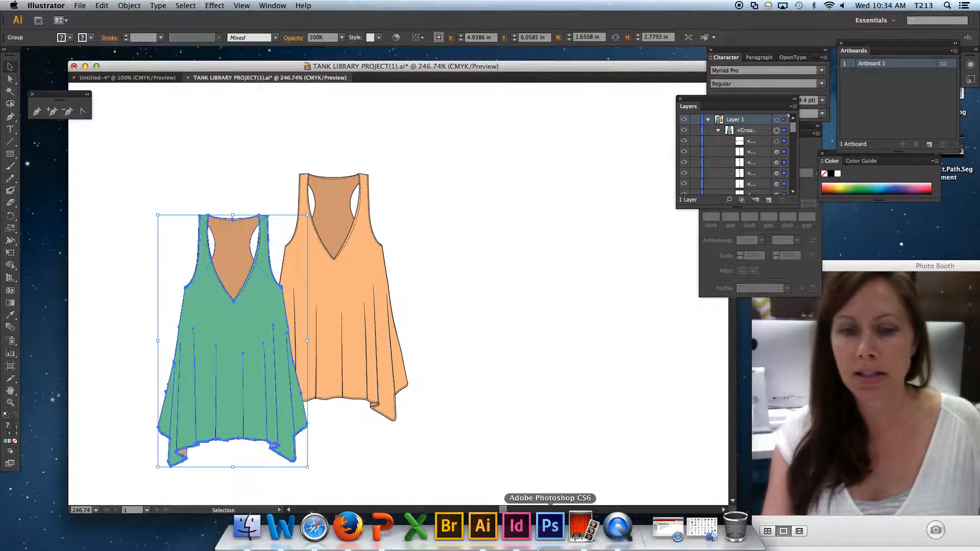
{"action": "left_click", "coordinate": [314, 526]}
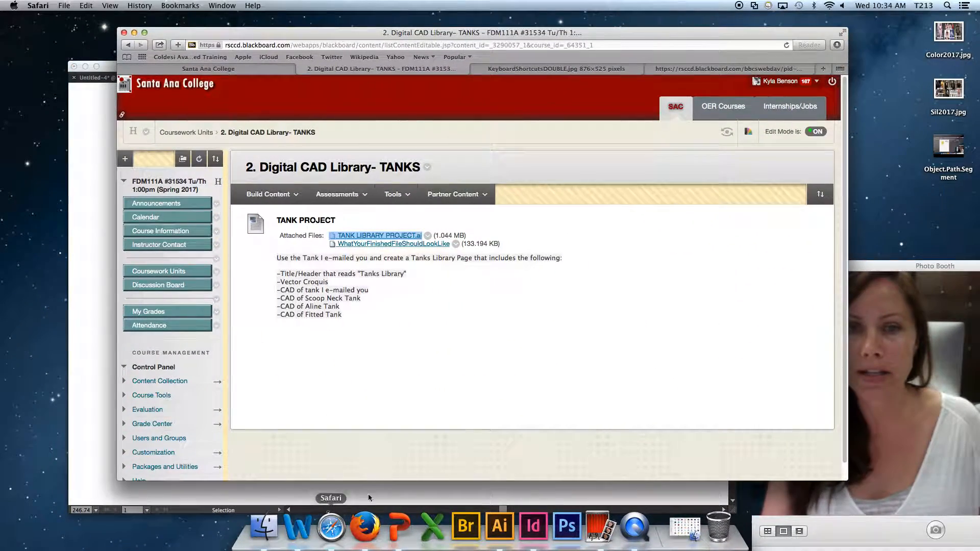
{"action": "left_click", "coordinate": [546, 69]}
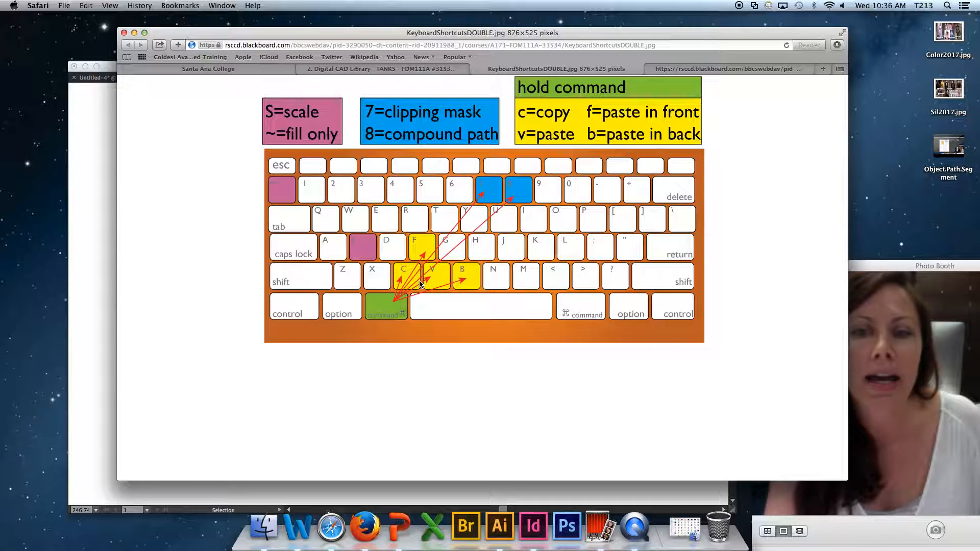
Switch back to Illustrator, cut the green tank group, paste it in back of the orange tank, and deselect it
{"action": "left_click", "coordinate": [94, 350]}
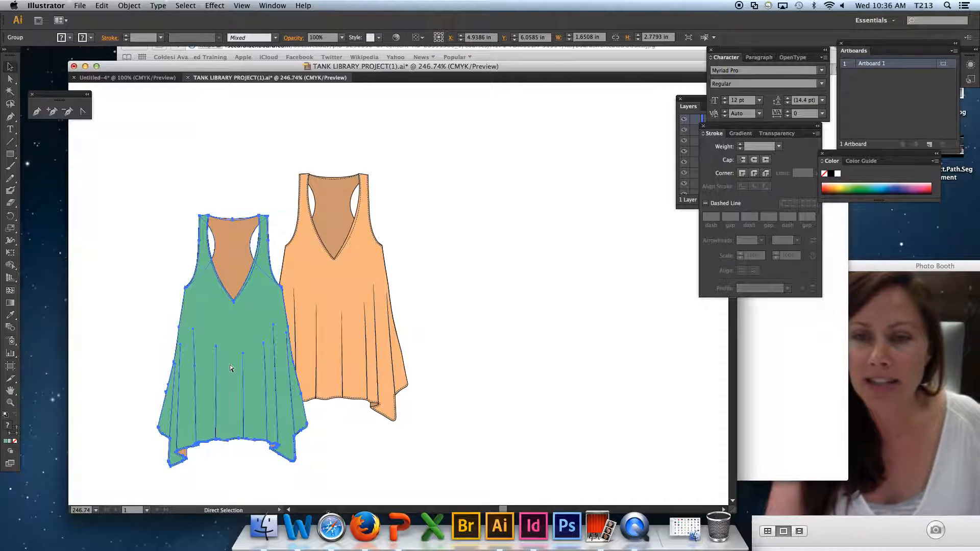
{"action": "key", "text": "Delete"}
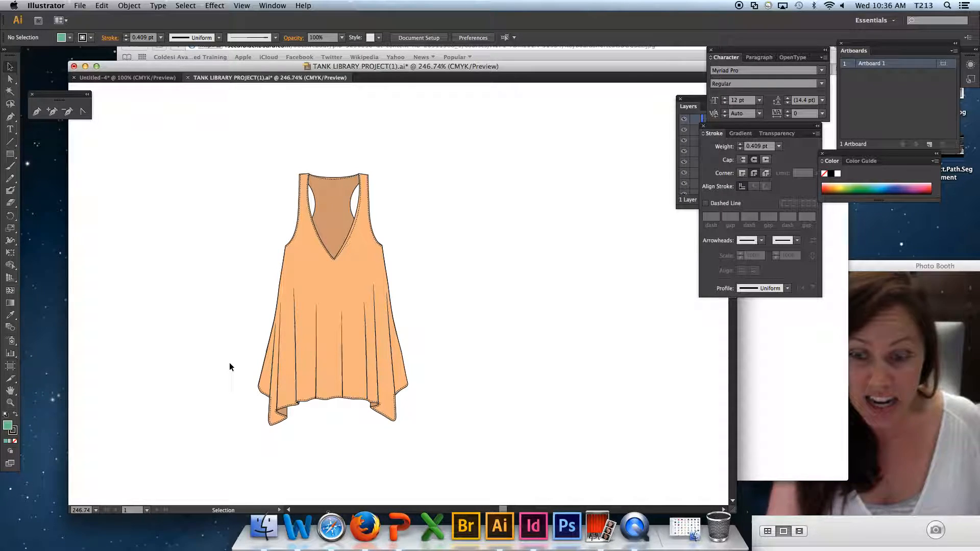
{"action": "key", "text": "a"}
{"action": "key", "text": "super+b"}
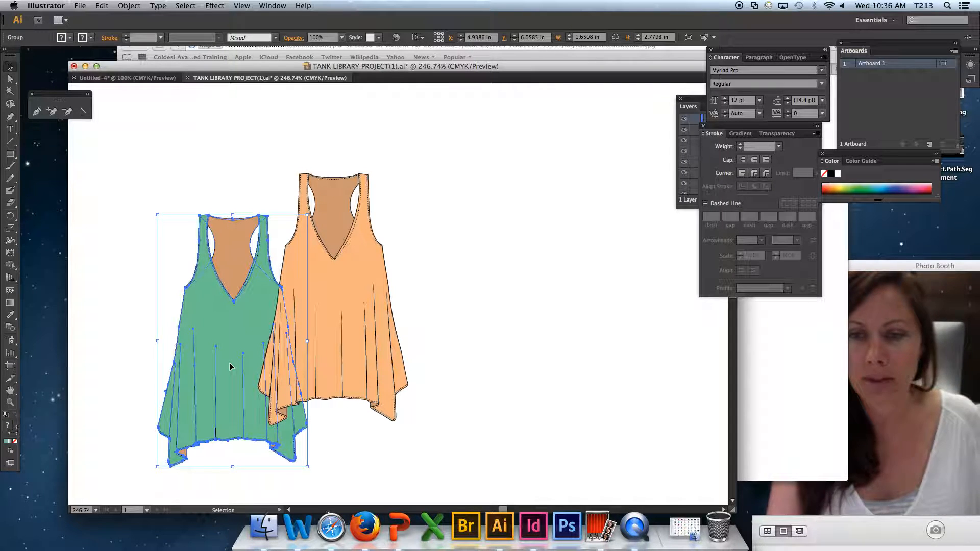
{"action": "left_click", "coordinate": [125, 315]}
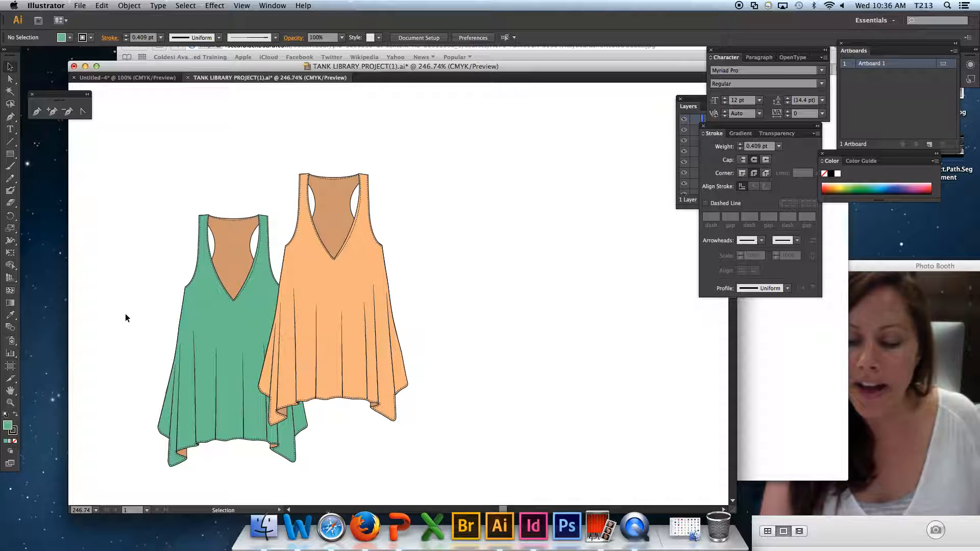
Paste a copy of the green tank over the artwork and another in the empty area to its right
{"action": "key", "text": "super+v"}
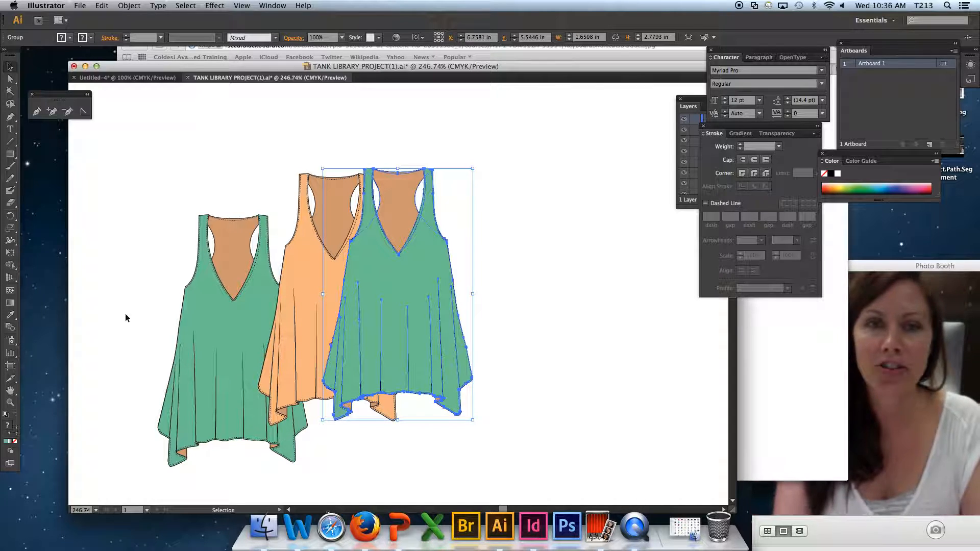
{"action": "scroll", "coordinate": [619, 298], "scroll_direction": "right", "scroll_amount": 5}
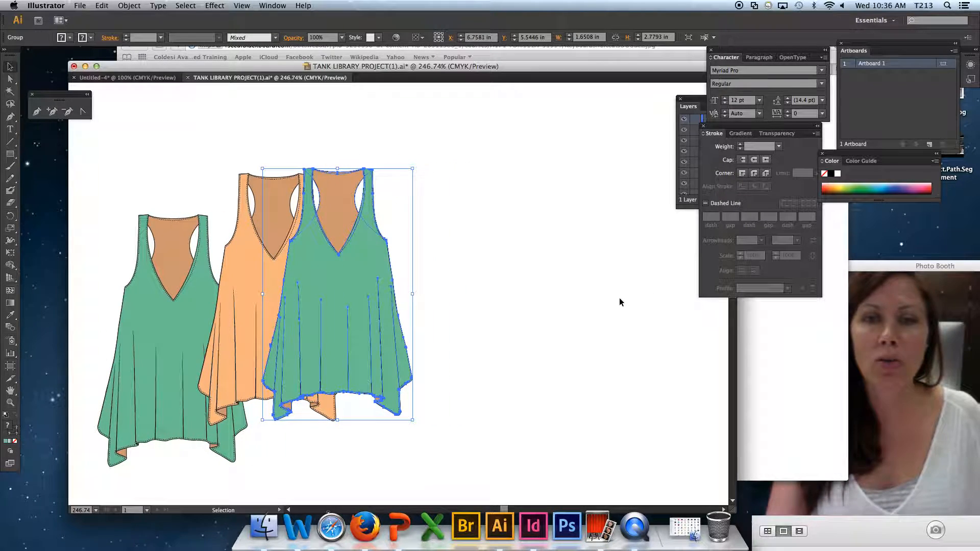
{"action": "scroll", "coordinate": [610, 304], "scroll_direction": "right", "scroll_amount": 10}
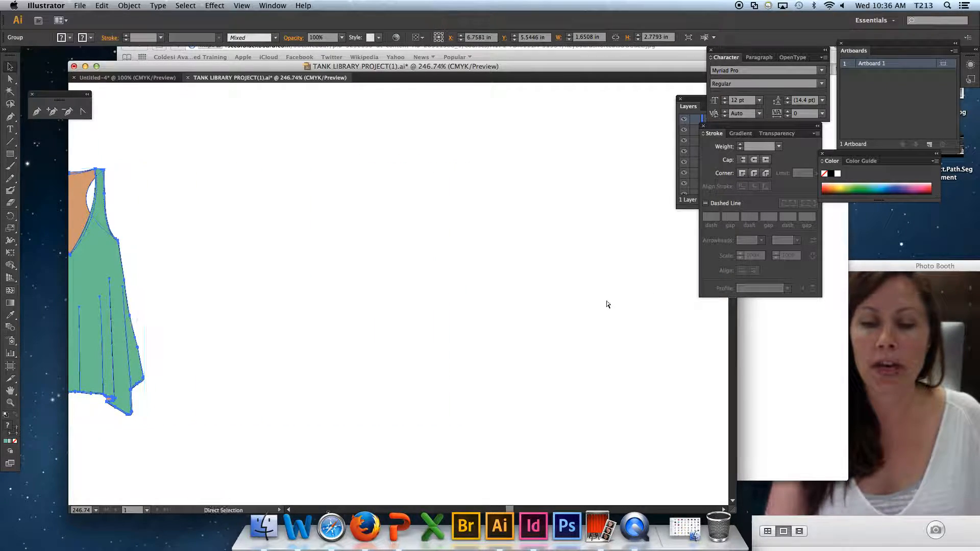
{"action": "key", "text": "super+v"}
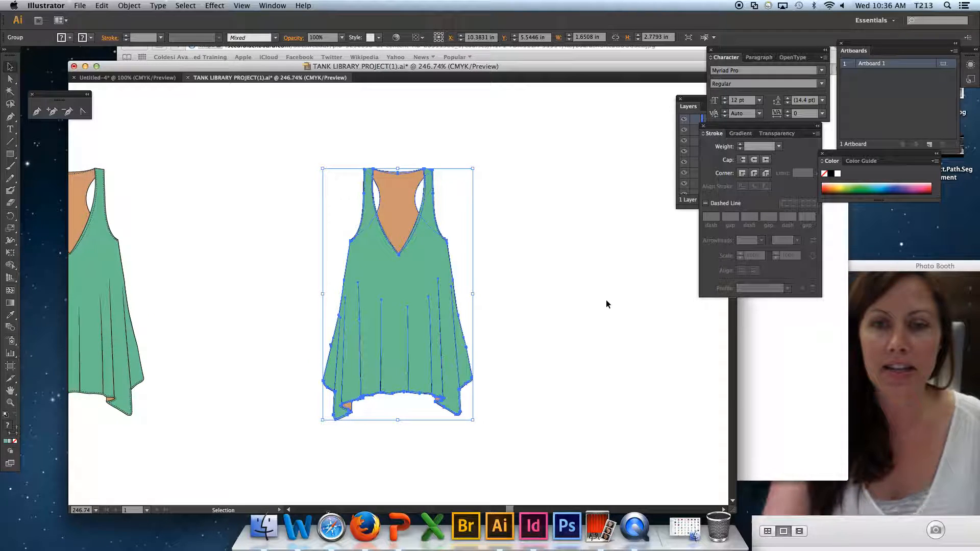
Remove the two extra pasted copies of the green tank
{"action": "scroll", "coordinate": [606, 301], "scroll_direction": "left", "scroll_amount": 2}
{"action": "scroll", "coordinate": [606, 300], "scroll_direction": "left", "scroll_amount": 20}
{"action": "scroll", "coordinate": [606, 300], "scroll_direction": "right", "scroll_amount": 13}
{"action": "key", "text": "super+z"}
{"action": "key", "text": "Delete"}
{"action": "key", "text": "v"}
Cut the green tank and paste it in front of the orange tank, and cut it again to paste it in back
{"action": "left_click", "coordinate": [281, 307]}
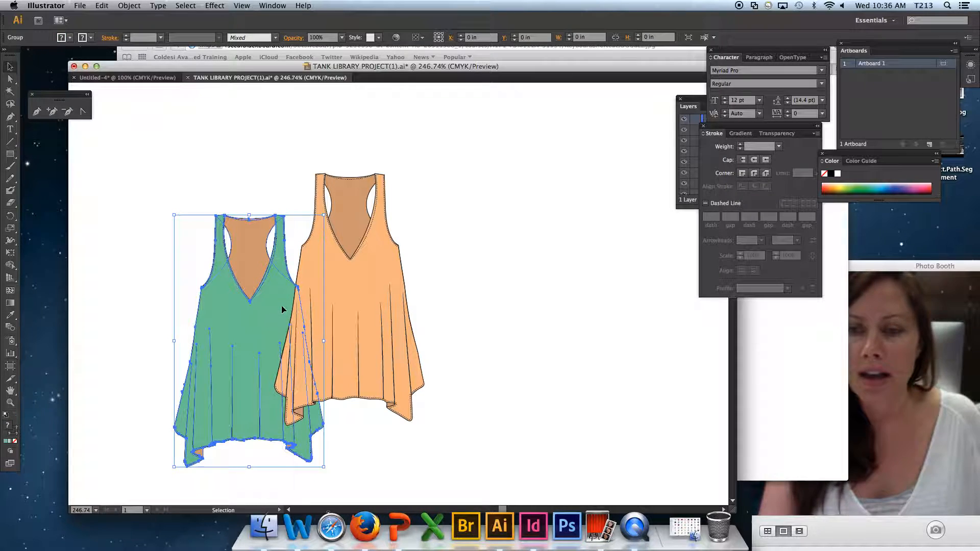
{"action": "key", "text": "Delete"}
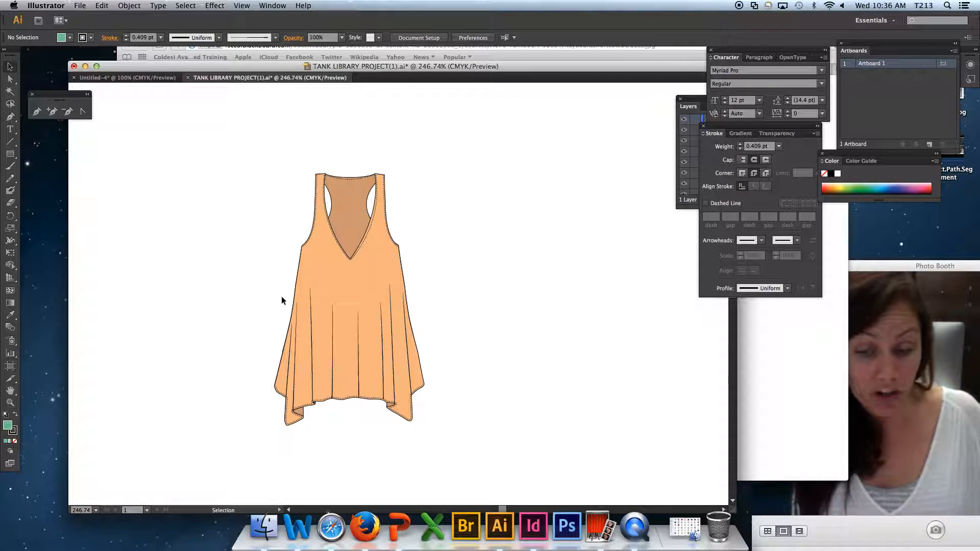
{"action": "key", "text": "super+z"}
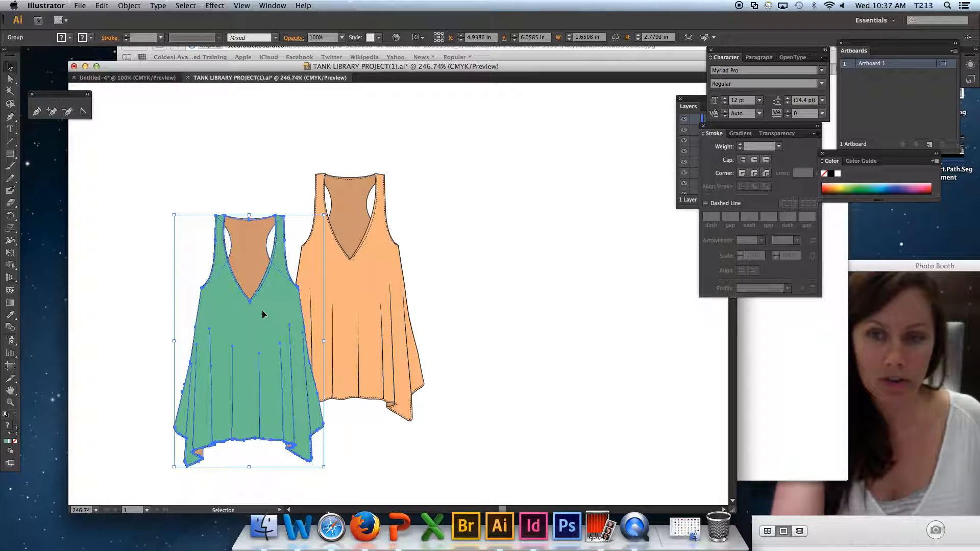
{"action": "key", "text": "Delete"}
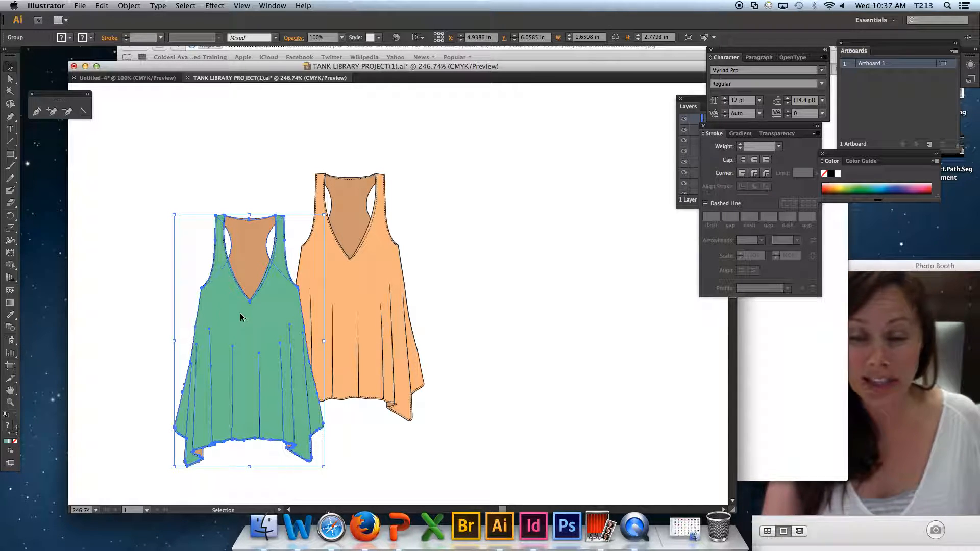
{"action": "key", "text": "super+z"}
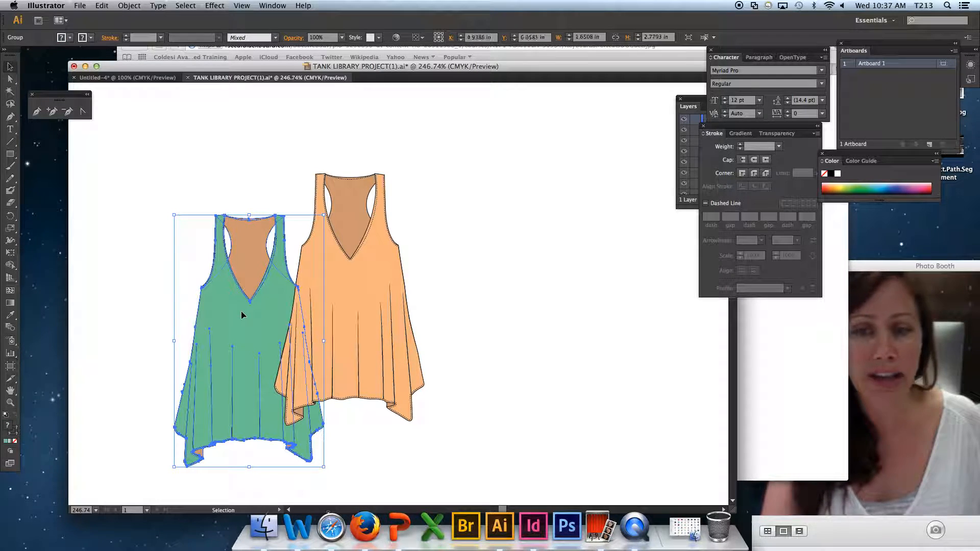
{"action": "left_click", "coordinate": [522, 250]}
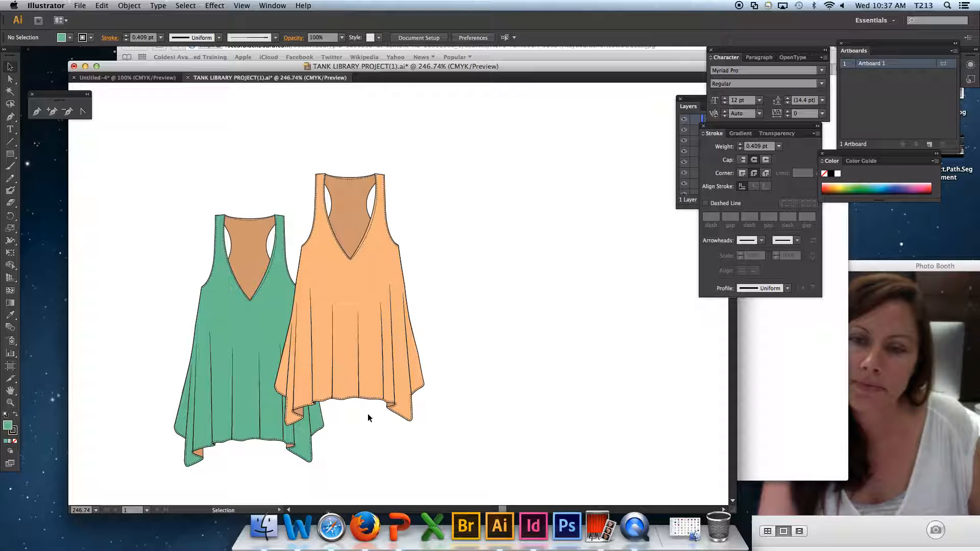
Draw a rectangle about 0.70 by 0.66 in above the green tank and fill it with yellow-green
{"action": "key", "text": "m"}
{"action": "left_click_drag", "start_coordinate": [202, 148], "coordinate": [267, 207]}
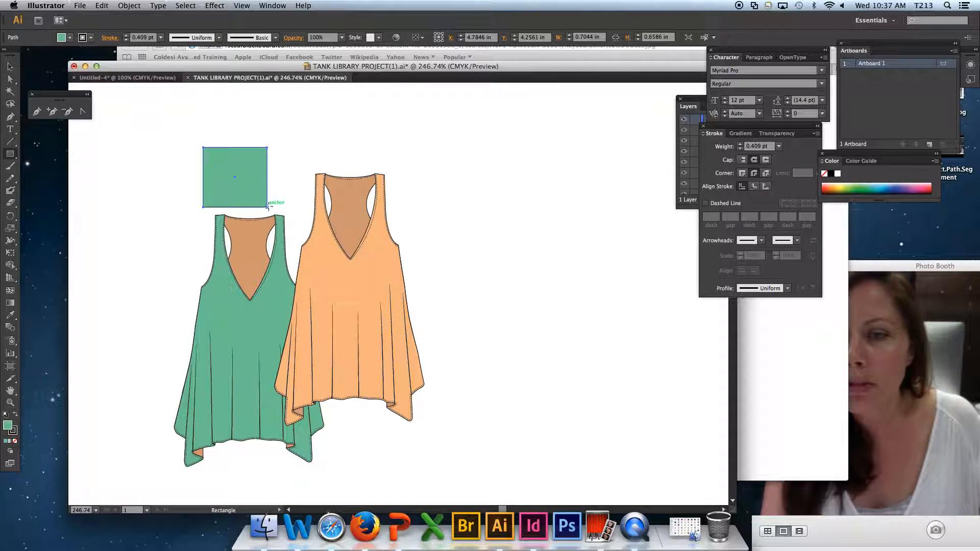
{"action": "left_click", "coordinate": [846, 187]}
Move the yellow-green rectangle to about X 5.30 in, Y 5.52 in, overlapping both tanks, and delete it
{"action": "key", "text": "v"}
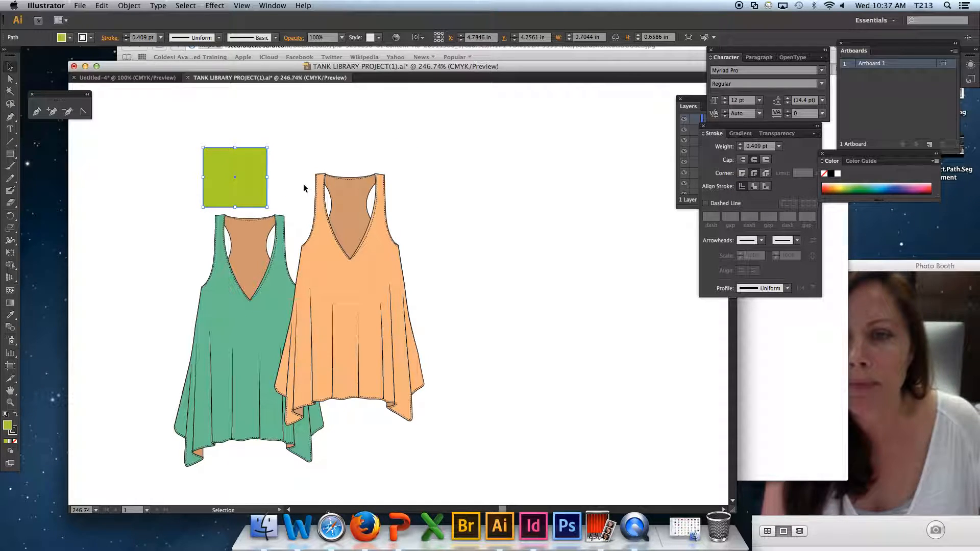
{"action": "left_click_drag", "start_coordinate": [255, 188], "coordinate": [300, 302]}
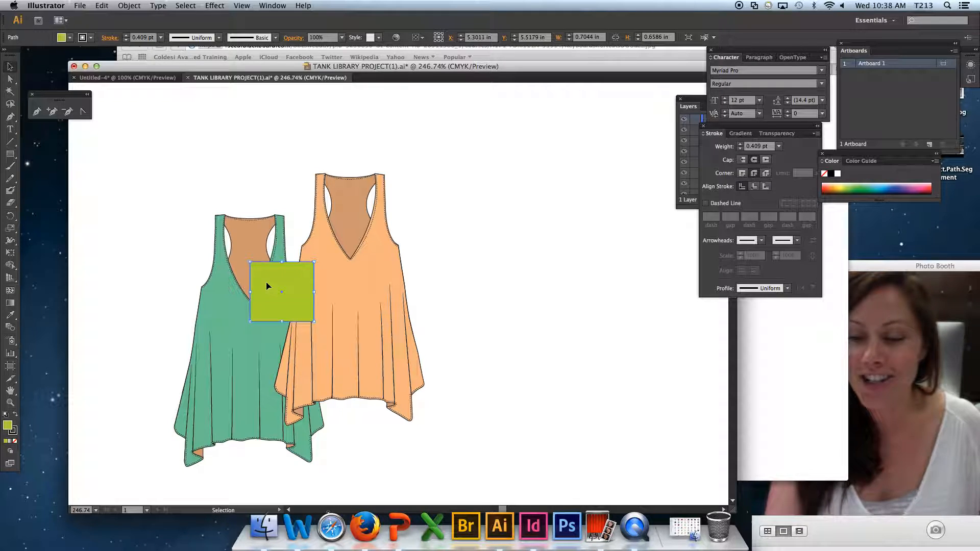
{"action": "key", "text": "Delete"}
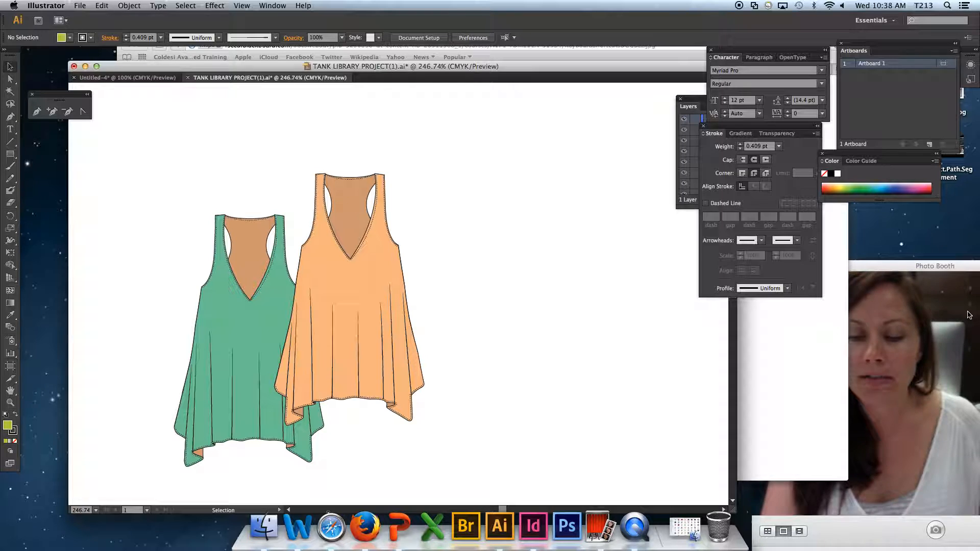
Try pasting the cut yellow-green rectangle in back of all the artwork and in front of it, removing each paste
{"action": "key", "text": "super+z"}
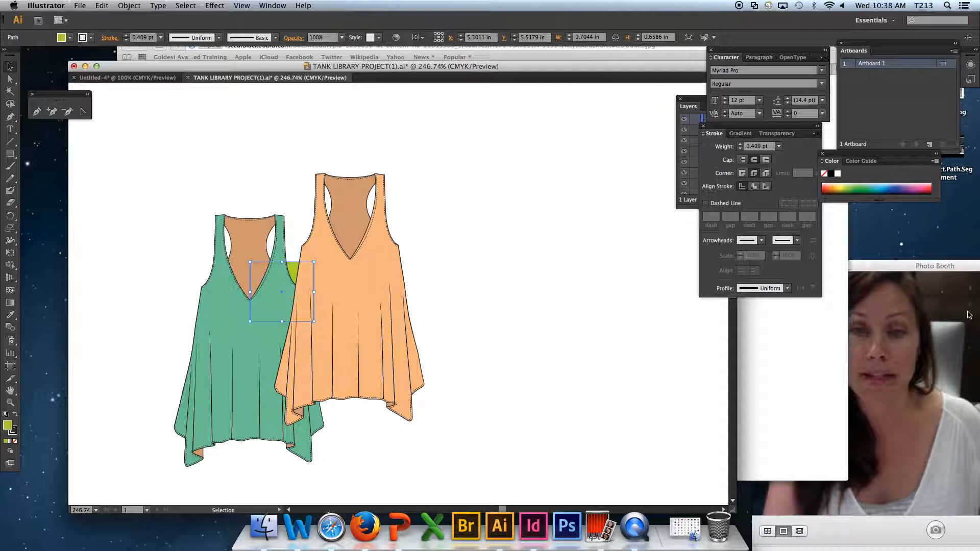
{"action": "key", "text": "Delete"}
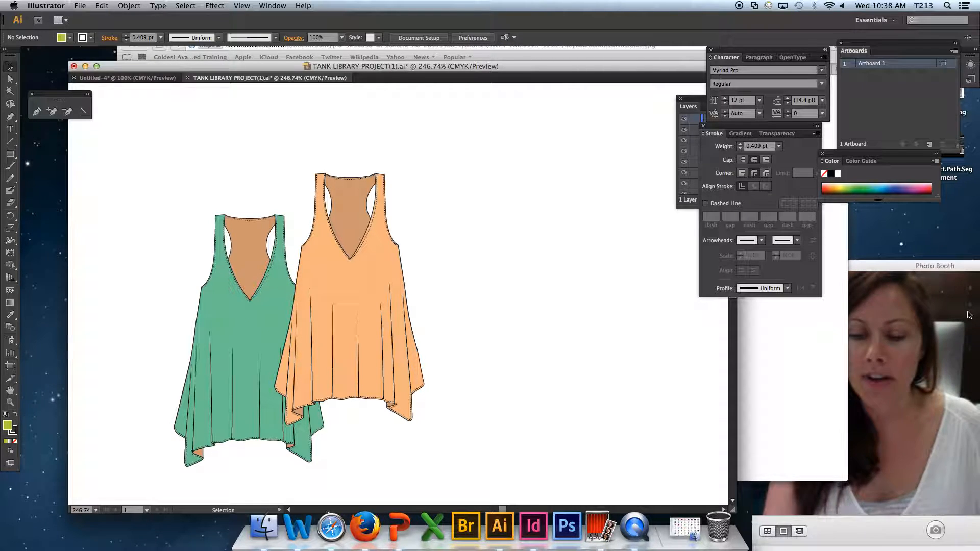
{"action": "key", "text": "super+z"}
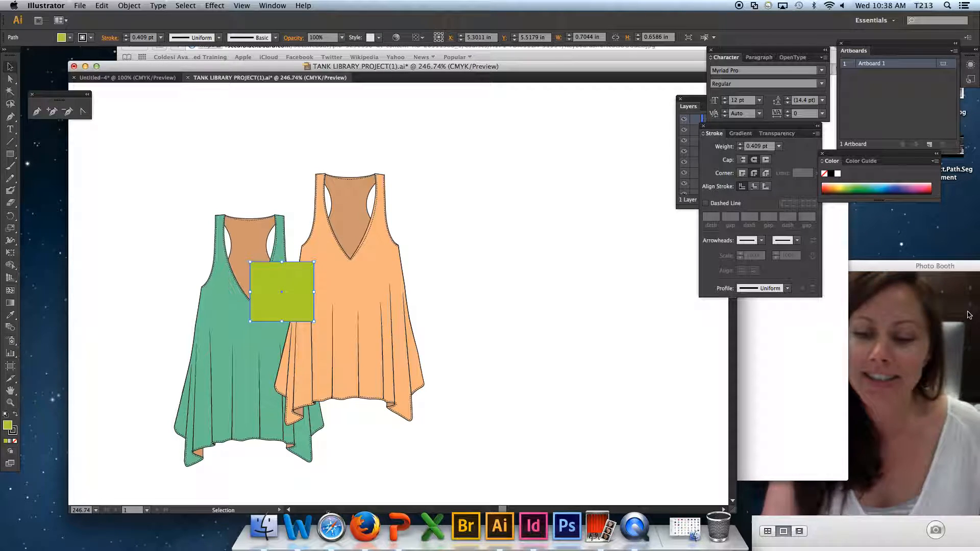
{"action": "key", "text": "Delete"}
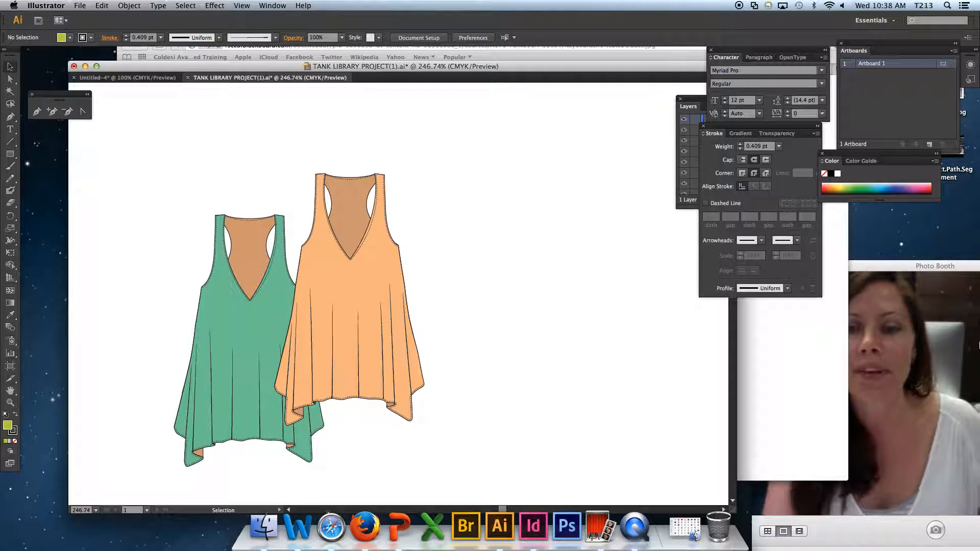
Try pasting the yellow-green rectangle directly in front of the green tank, and undo the paste
{"action": "left_click", "coordinate": [261, 306]}
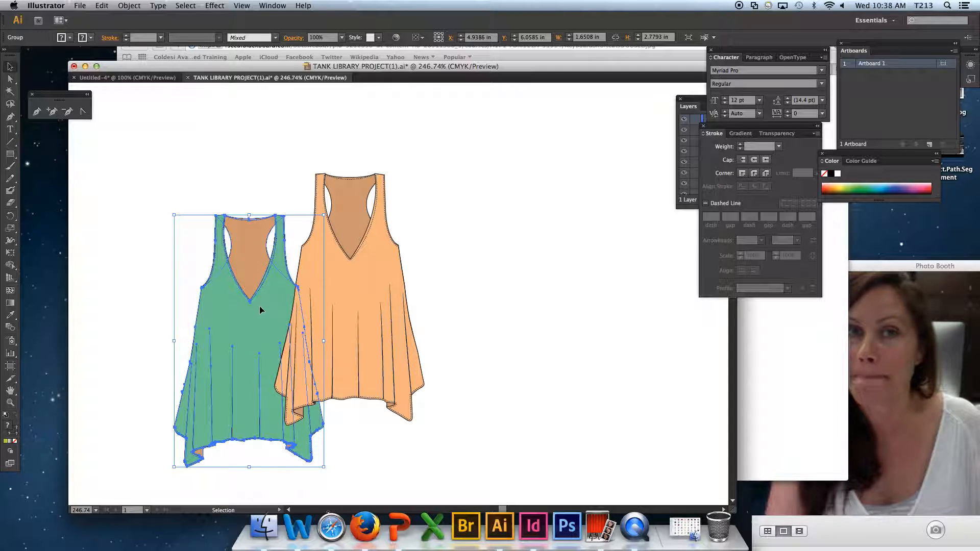
{"action": "key", "text": "super+f"}
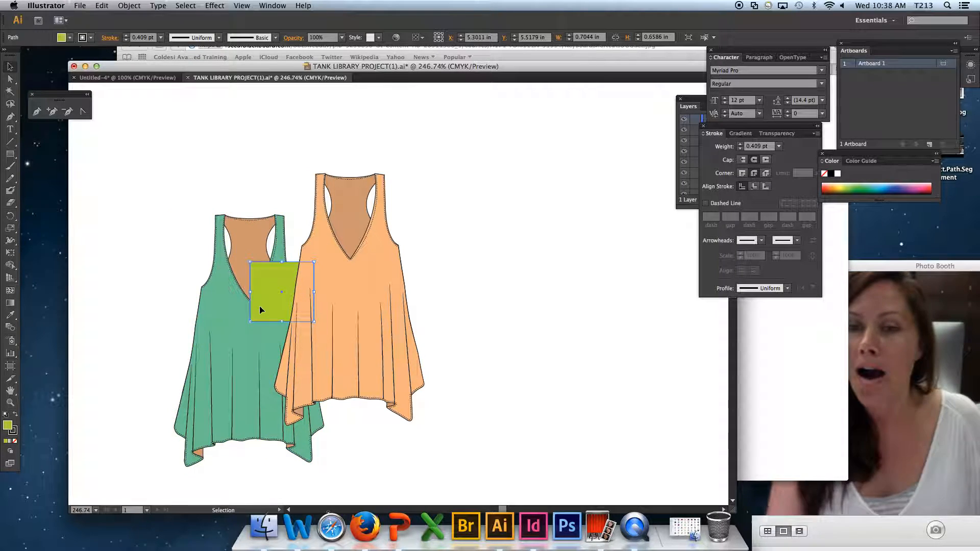
{"action": "left_click", "coordinate": [488, 292]}
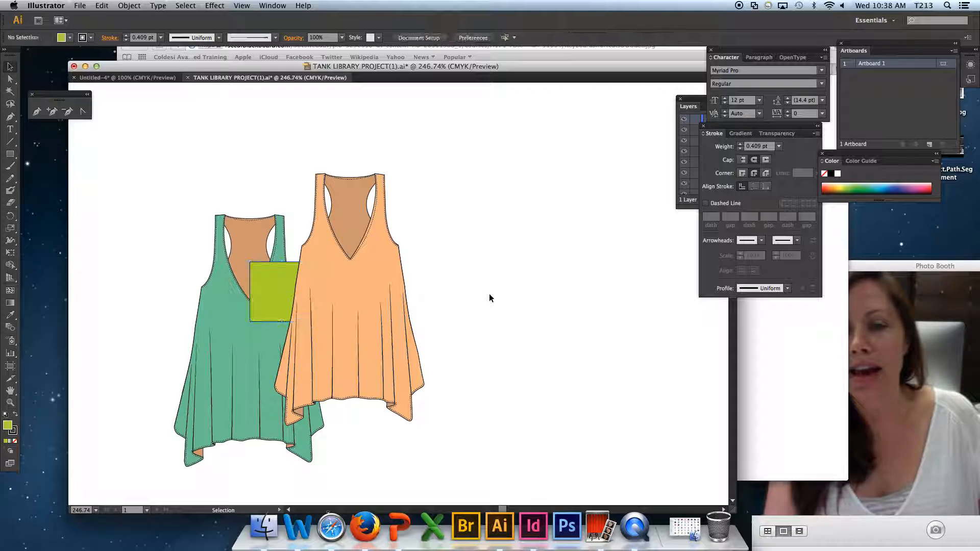
{"action": "left_click", "coordinate": [264, 289]}
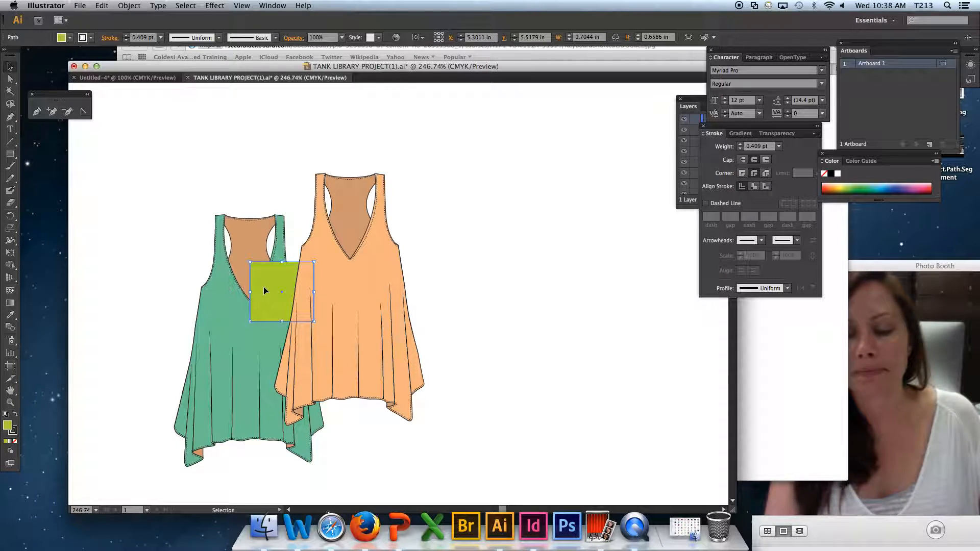
{"action": "key", "text": "super+z"}
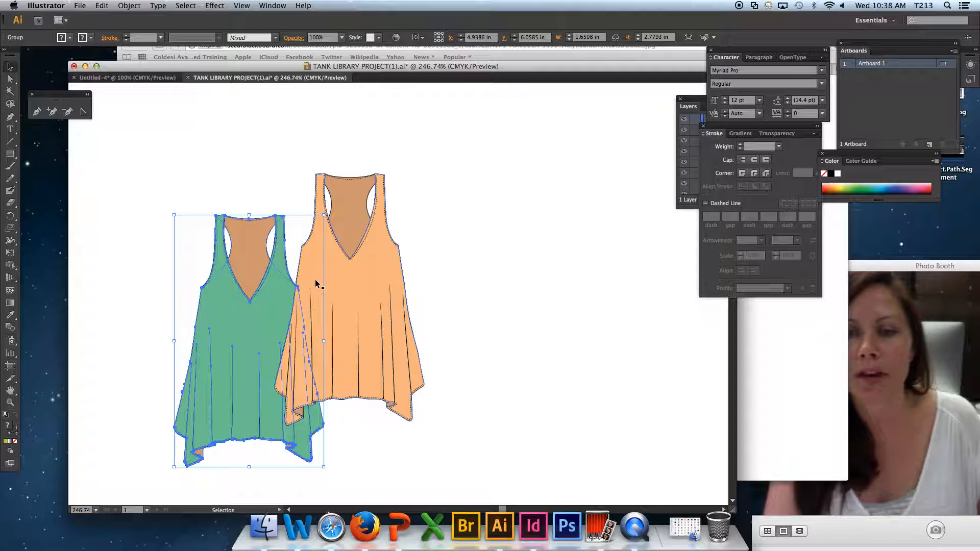
Try pasting the yellow-green rectangle directly in front of the orange tank, and undo the paste
{"action": "left_click", "coordinate": [316, 284]}
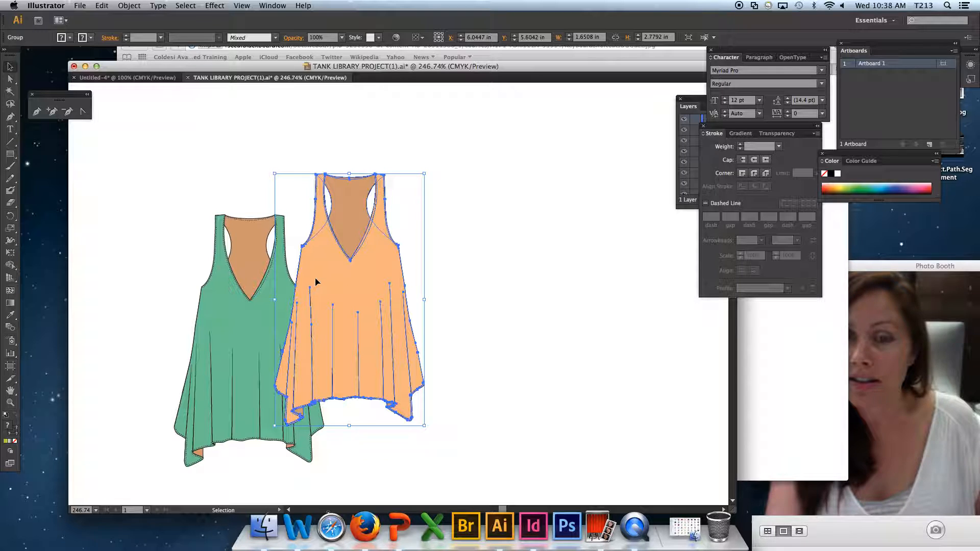
{"action": "key", "text": "super+f"}
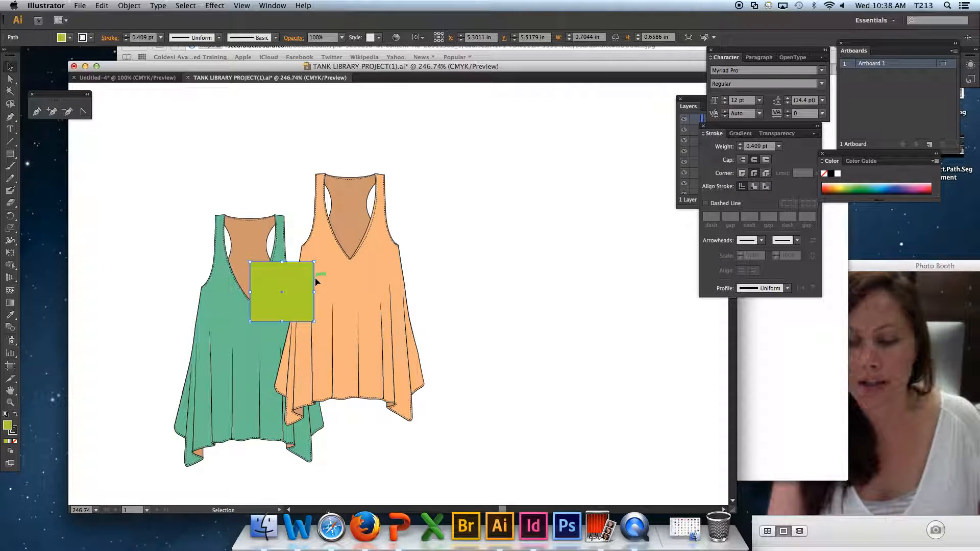
{"action": "key", "text": "super+z"}
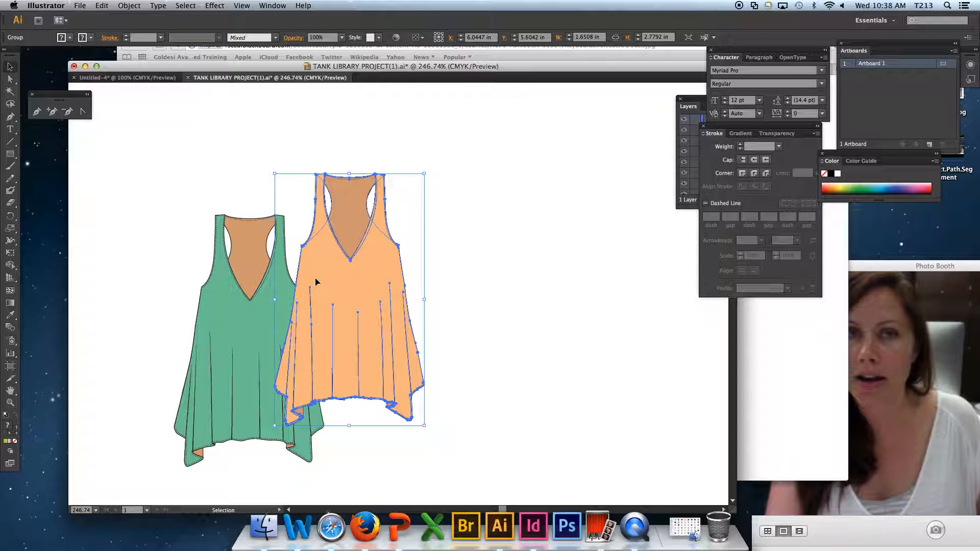
Paste the yellow-green rectangle directly in back of the selected orange tank and deselect it
{"action": "key", "text": "super+f"}
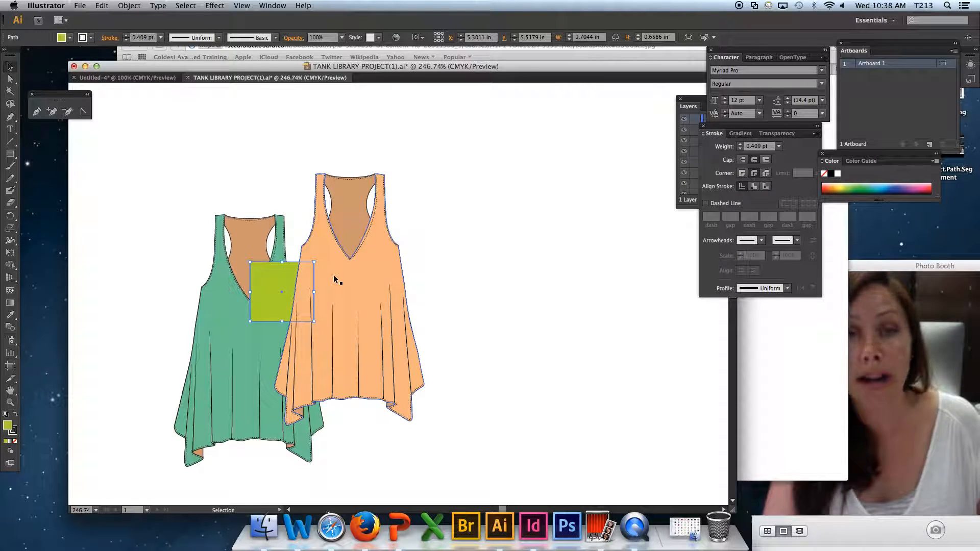
{"action": "left_click", "coordinate": [536, 288]}
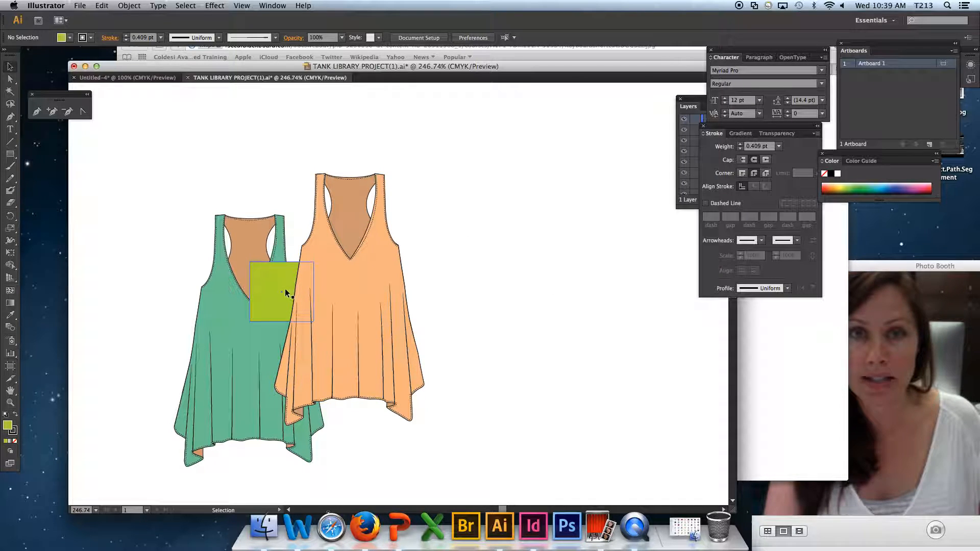
{"action": "key", "text": "a"}
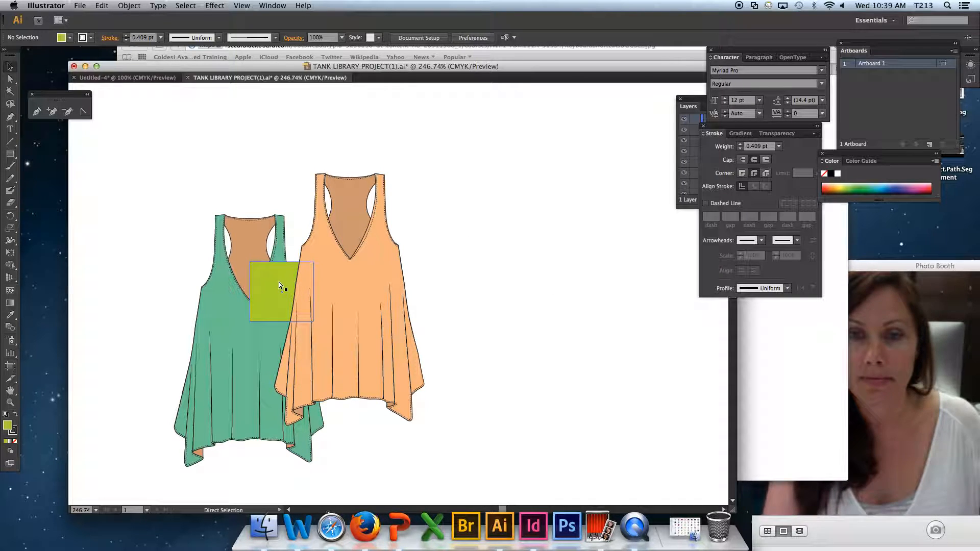
Paste another copy of the yellow-green rectangle beside the orange tank, and move the first rectangle above it, clear of both tanks
{"action": "key", "text": "super+v"}
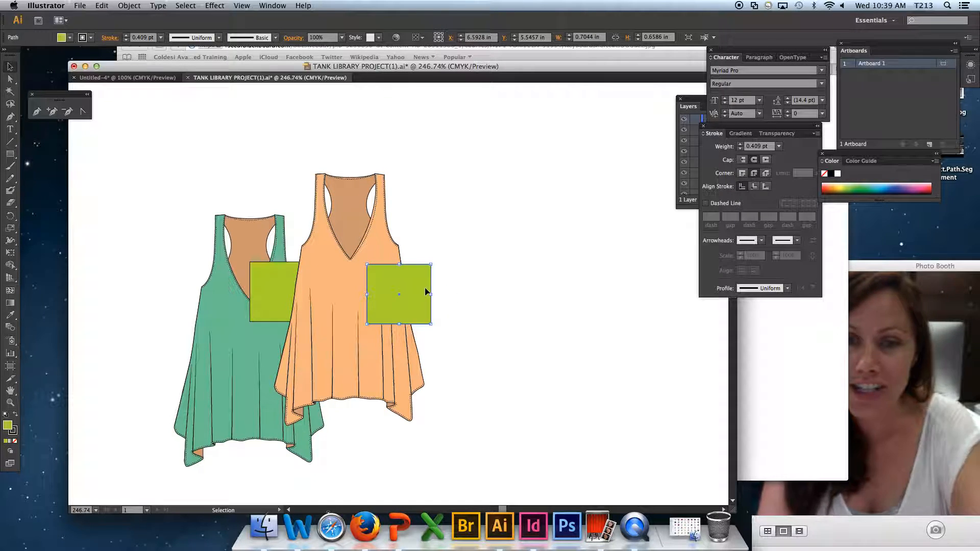
{"action": "left_click_drag", "start_coordinate": [425, 292], "coordinate": [513, 270]}
{"action": "left_click_drag", "start_coordinate": [275, 275], "coordinate": [461, 135]}
Move the orange tank to about X 6.30 in, Y 5.85 in, and look over its stacking-order options
{"action": "left_click_drag", "start_coordinate": [380, 267], "coordinate": [383, 303]}
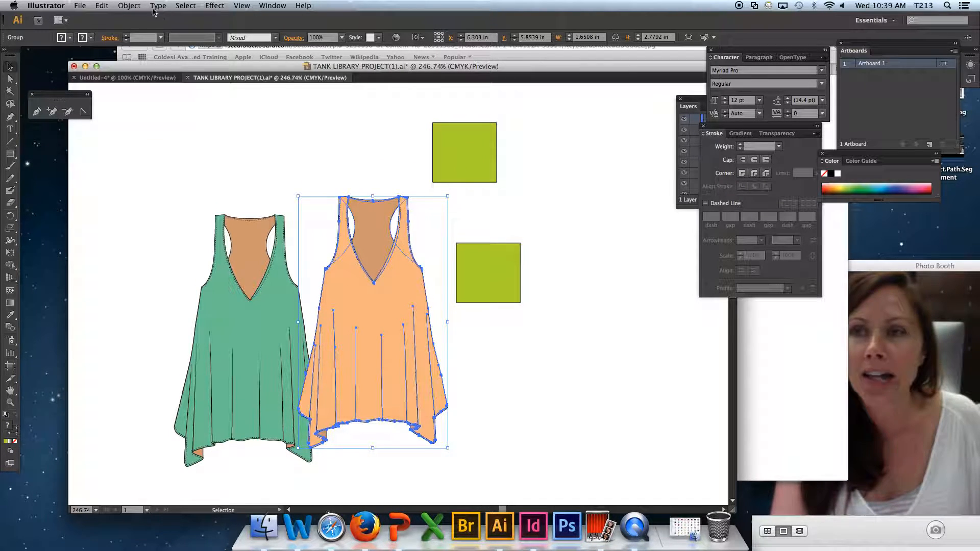
{"action": "left_click", "coordinate": [129, 6]}
{"action": "mouse_move", "coordinate": [153, 28]}
{"action": "left_click", "coordinate": [296, 87]}
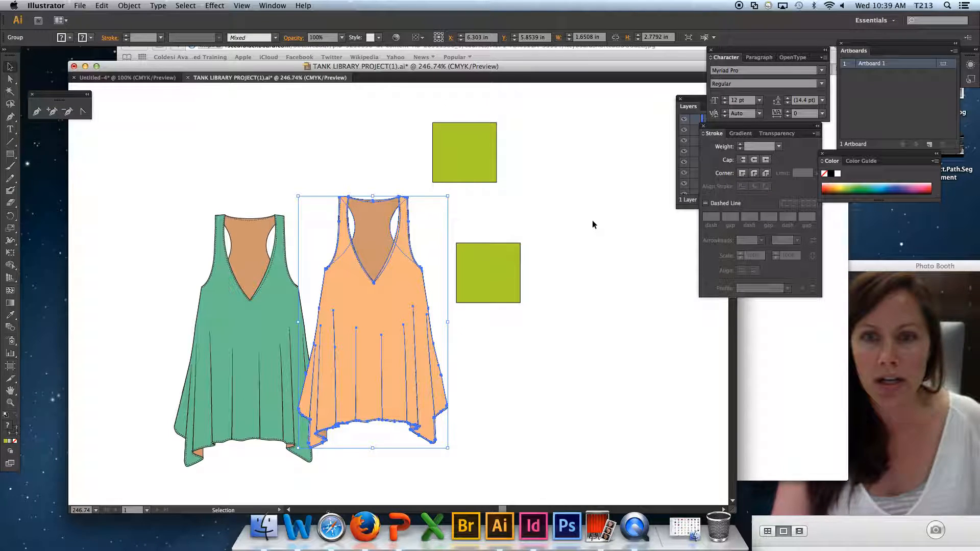
{"action": "left_click", "coordinate": [578, 269]}
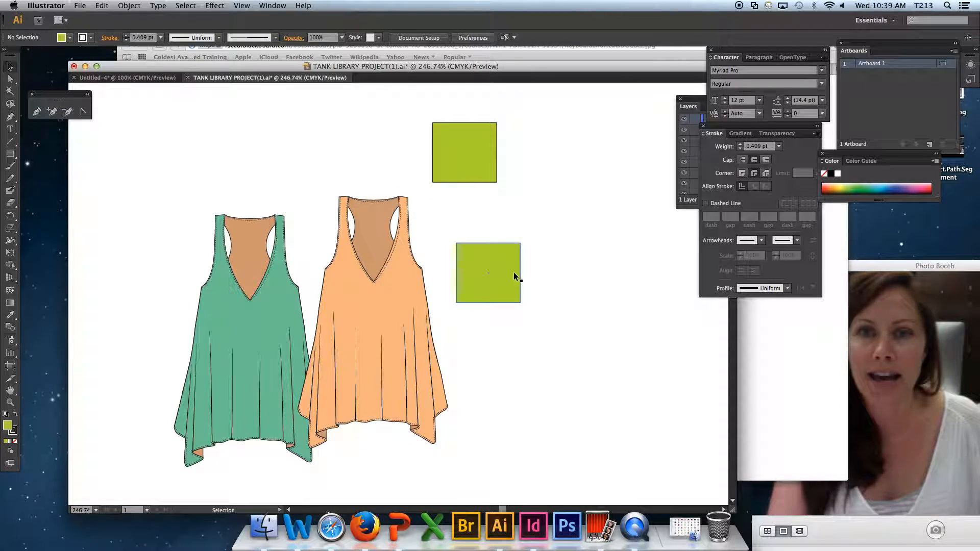
{"action": "left_click", "coordinate": [632, 520]}
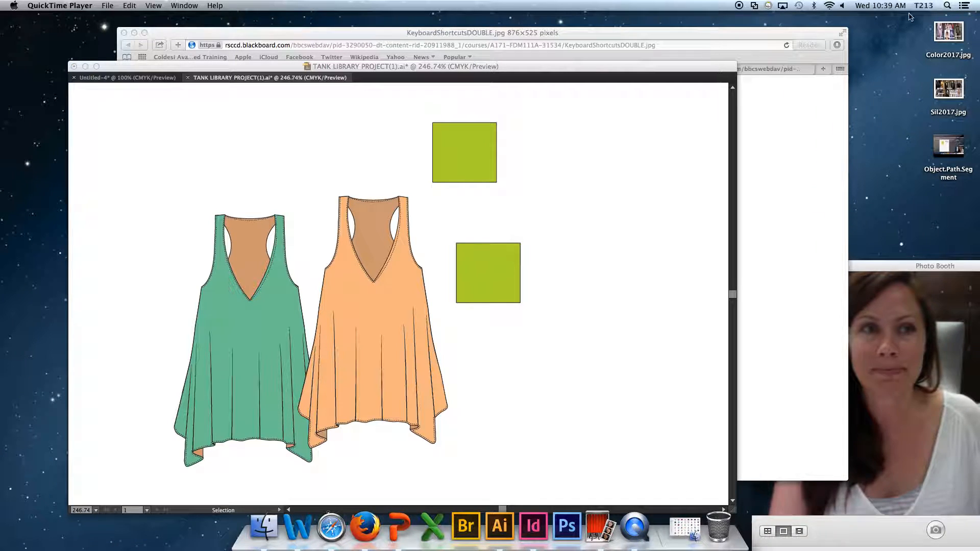